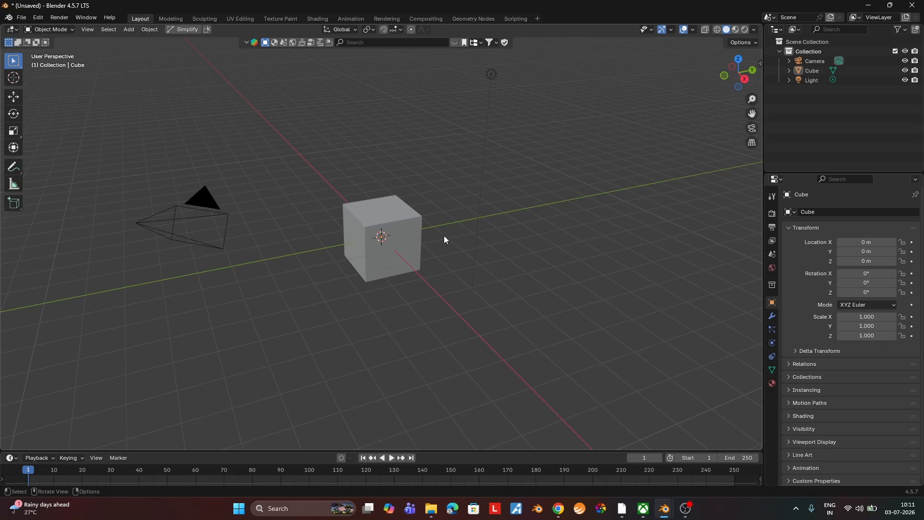
Turn on the Screencast Keys display for the 3D viewport.
{"action": "key", "text": "n"}
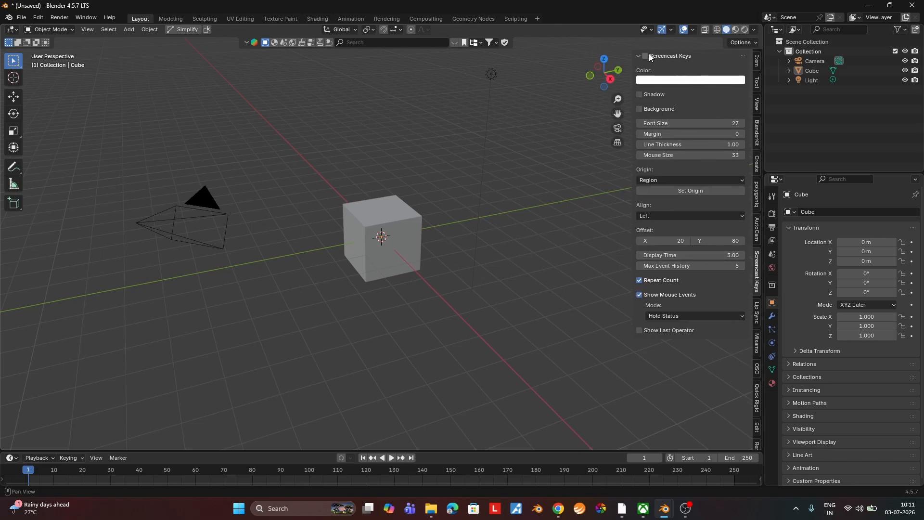
{"action": "key", "text": "n"}
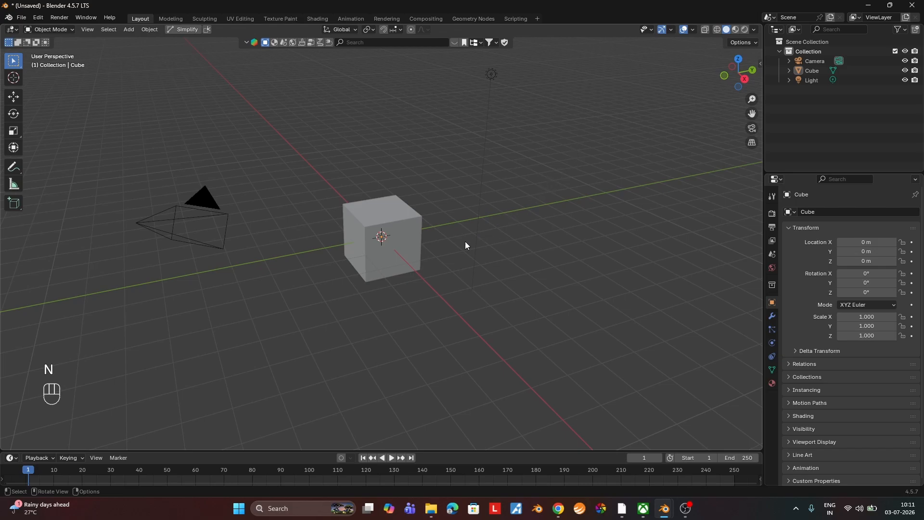
Delete the default cube and add a plane mesh at the scene origin.
{"action": "left_click", "coordinate": [393, 260]}
{"action": "key", "text": "Delete"}
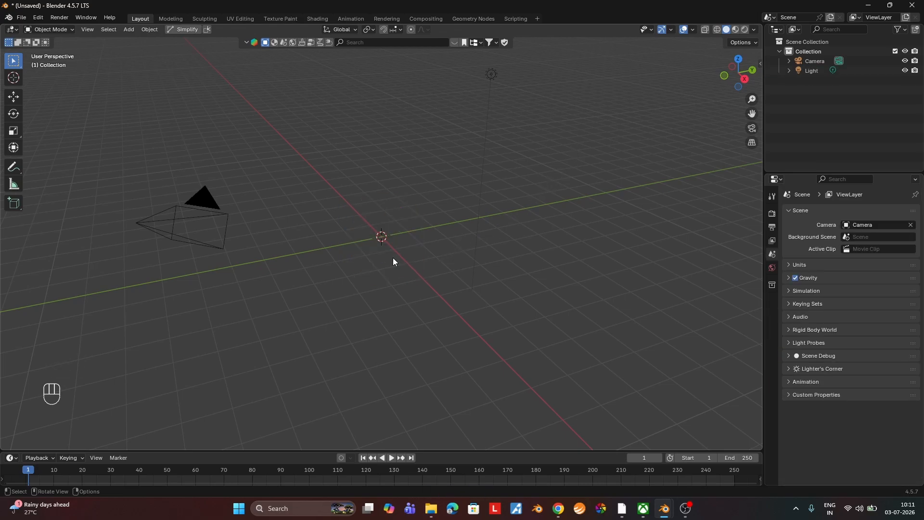
{"action": "key", "text": "shift+a"}
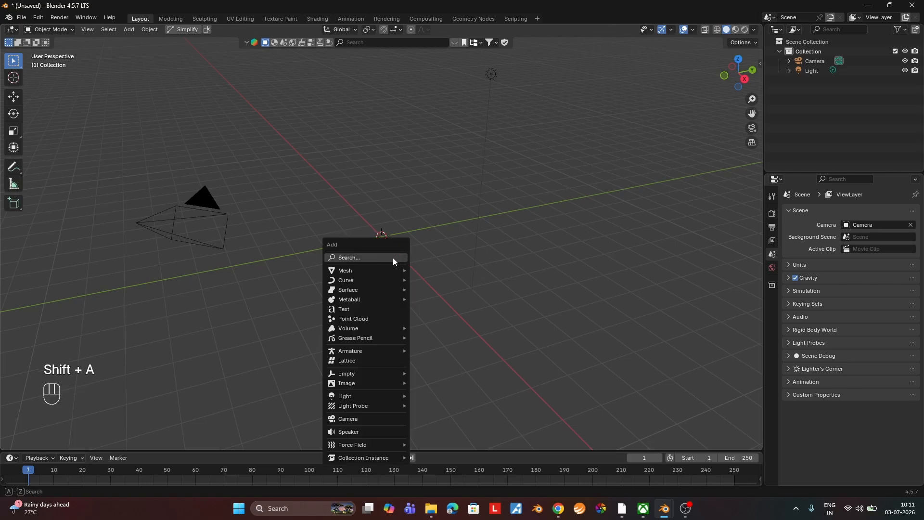
{"action": "mouse_move", "coordinate": [393, 270]}
{"action": "left_click", "coordinate": [426, 271]}
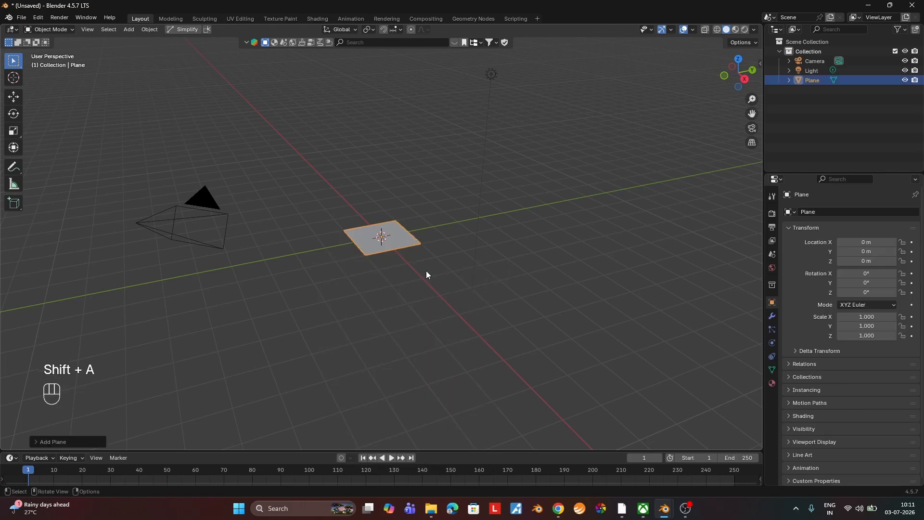
Scale the plane uniformly by a factor of 10 to make a ground surface.
{"action": "type", "text": "s1"}
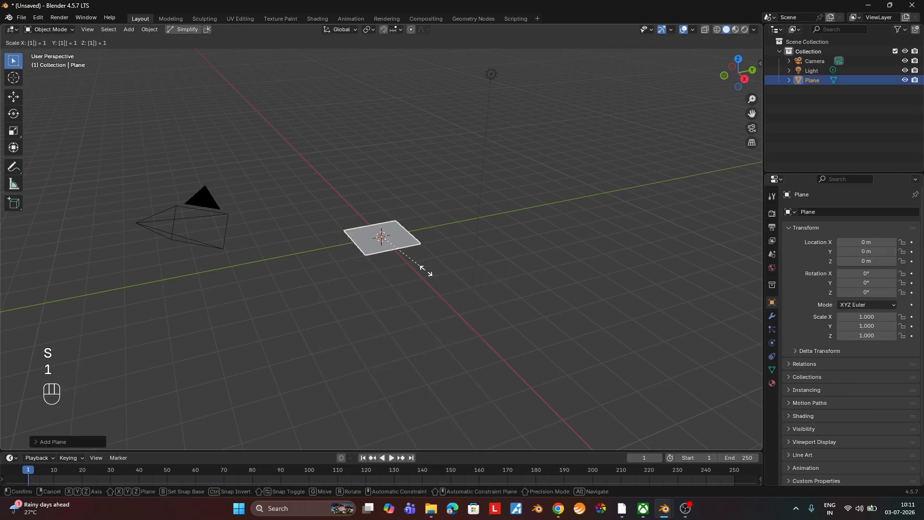
{"action": "type", "text": "0"}
{"action": "key", "text": "Return"}
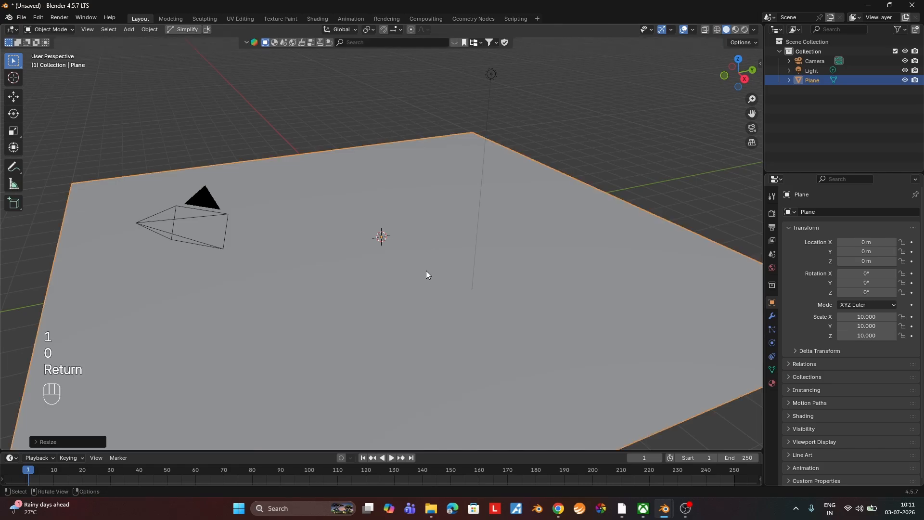
Search the BlenderKit model library for "car" and list the free assets first.
{"action": "middle_click_drag", "start_coordinate": [426, 274], "coordinate": [446, 281]}
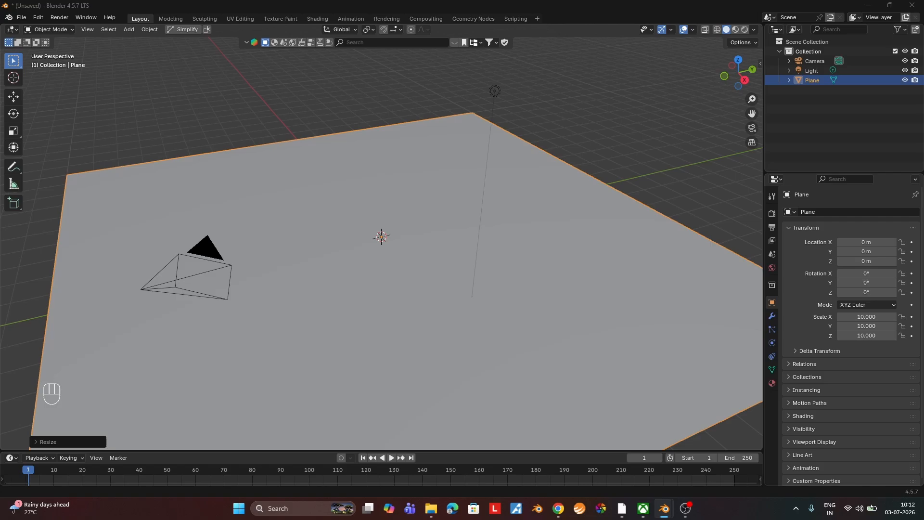
{"action": "left_click", "coordinate": [397, 44]}
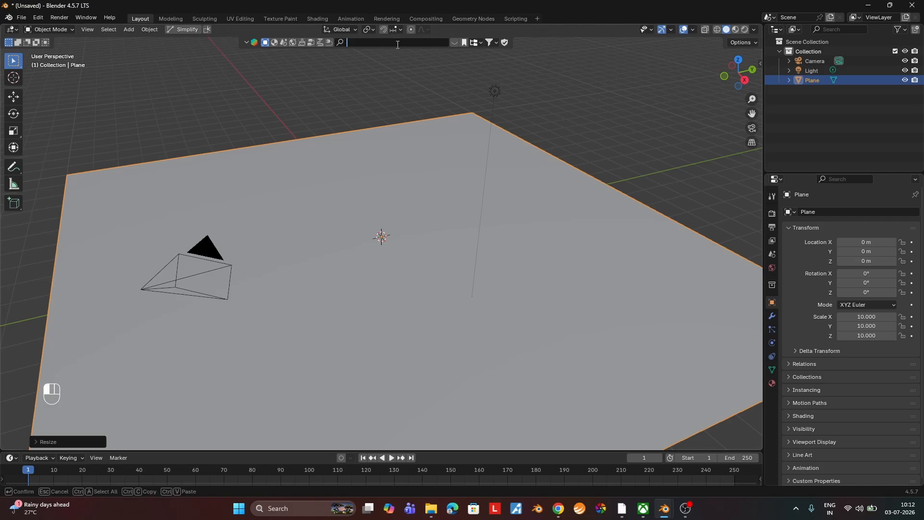
{"action": "type", "text": "car"}
{"action": "key", "text": "Return"}
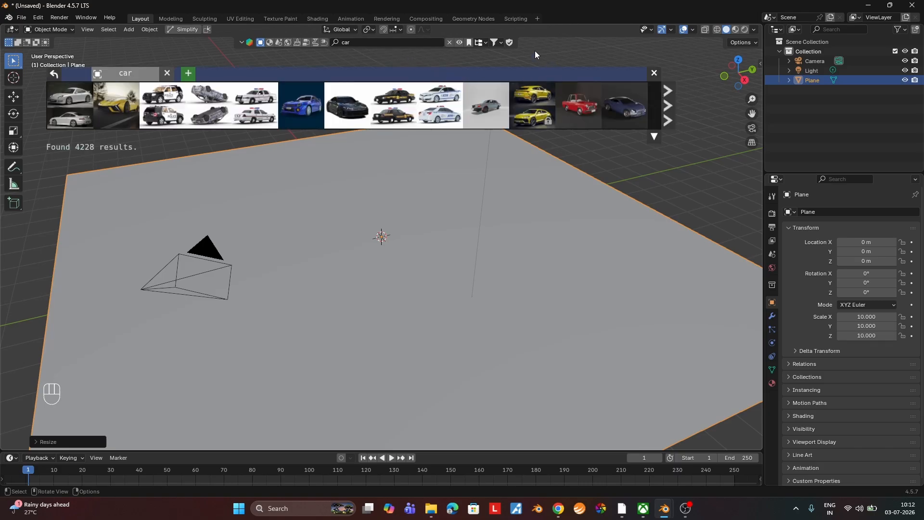
{"action": "left_click", "coordinate": [500, 42]}
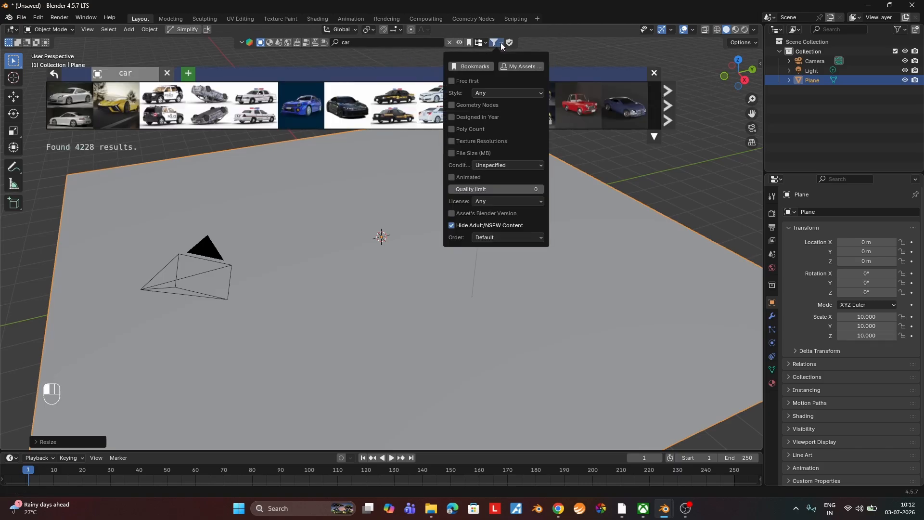
{"action": "left_click", "coordinate": [466, 81]}
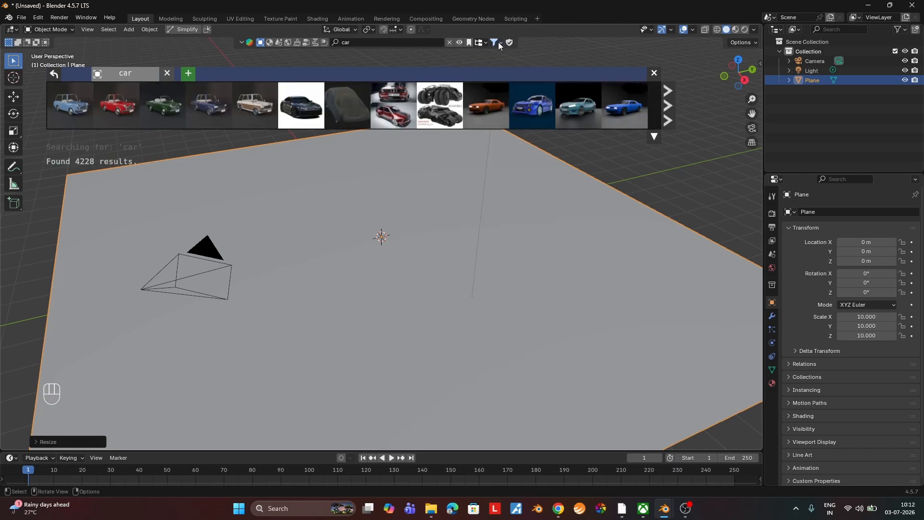
Import the BMW E30 Car model into the scene and close the asset results.
{"action": "mouse_move", "coordinate": [397, 125]}
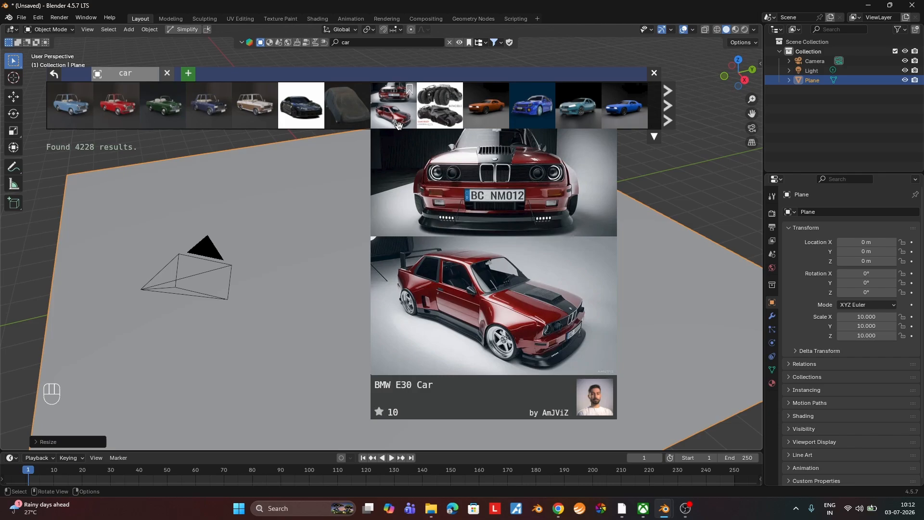
{"action": "left_click", "coordinate": [395, 105]}
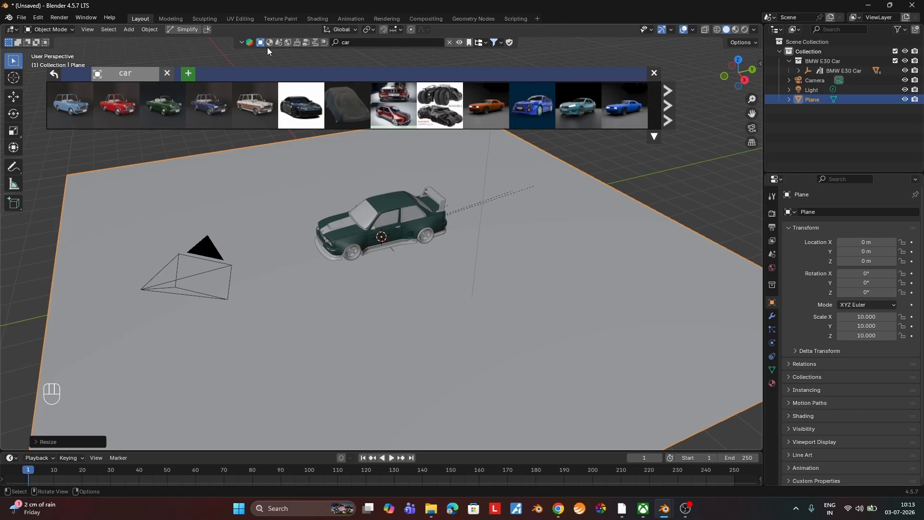
{"action": "left_click", "coordinate": [653, 74]}
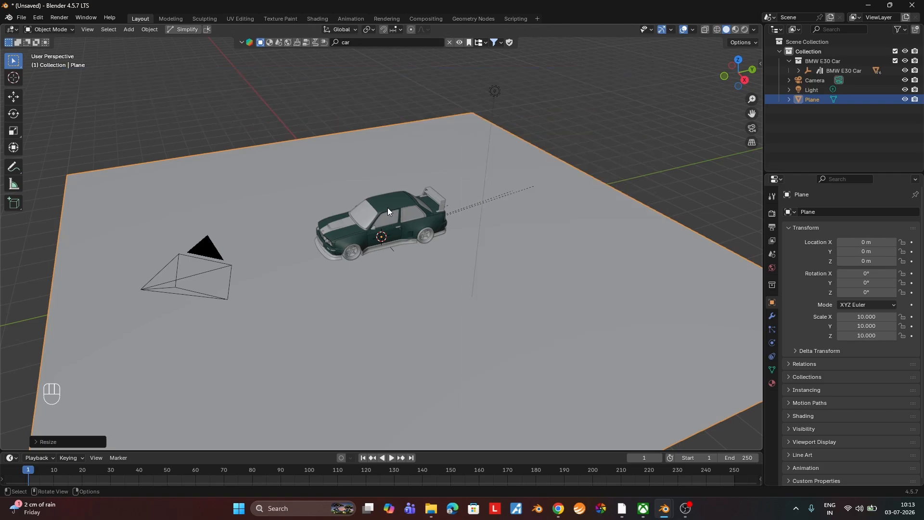
Add a cube at the car's location and raise it about 0.64 m along the Z axis.
{"action": "mouse_move", "coordinate": [414, 210]}
{"action": "middle_mouse_down"}
{"action": "mouse_move", "coordinate": [383, 221]}
{"action": "mouse_move", "coordinate": [480, 229]}
{"action": "mouse_move", "coordinate": [488, 213]}
{"action": "mouse_move", "coordinate": [428, 212]}
{"action": "middle_mouse_up"}
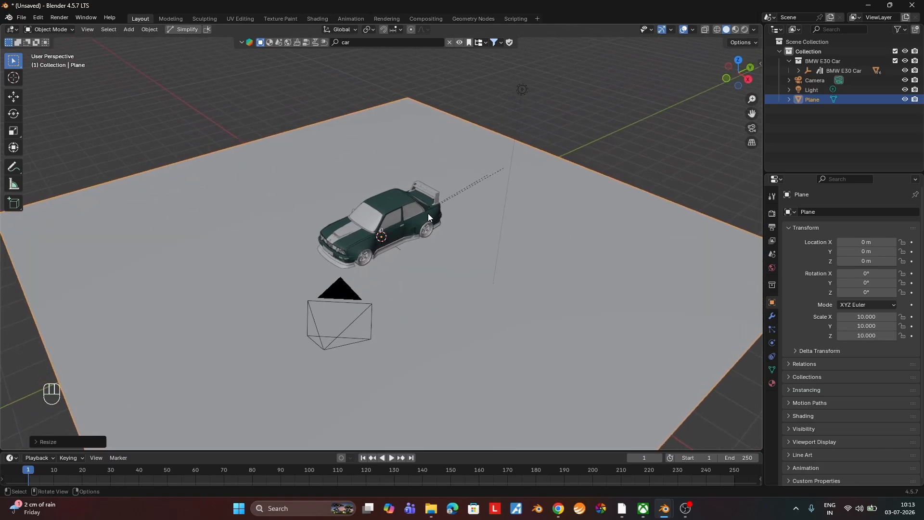
{"action": "middle_click_drag", "start_coordinate": [469, 243], "coordinate": [461, 239]}
{"action": "key", "text": "shift+a"}
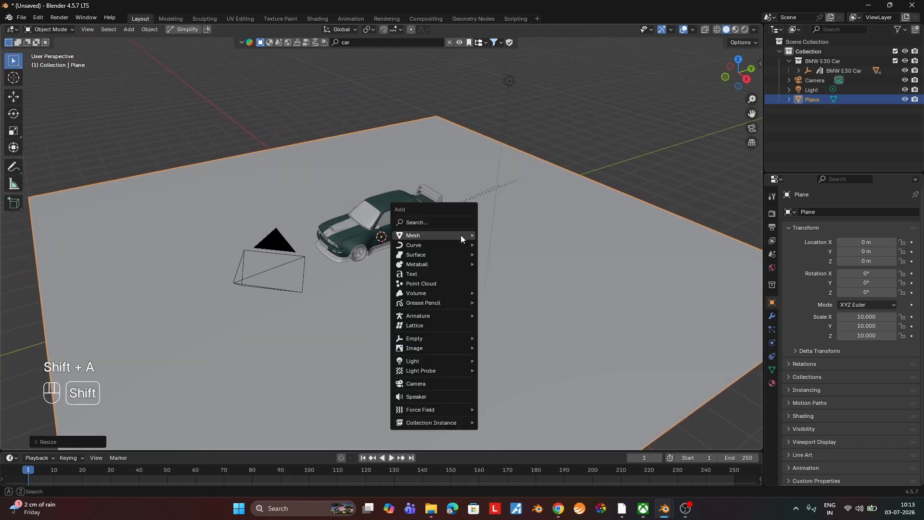
{"action": "mouse_move", "coordinate": [460, 235]}
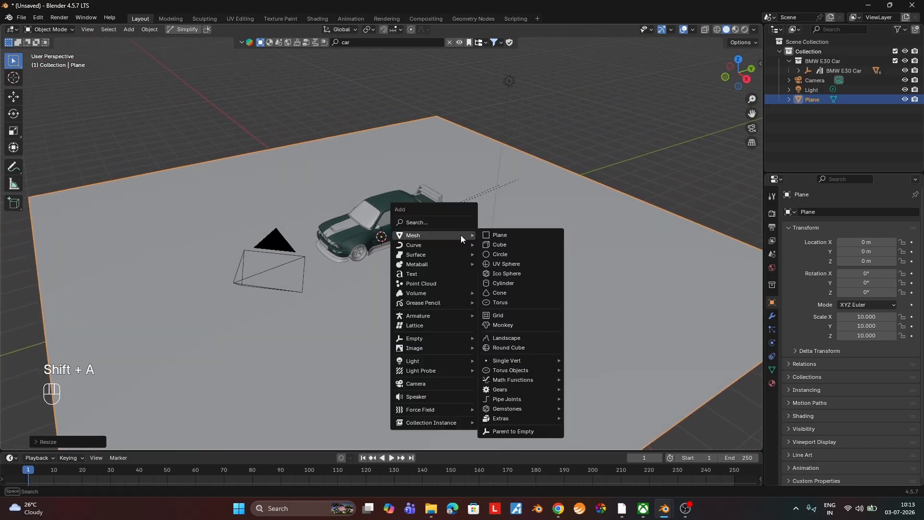
{"action": "left_click", "coordinate": [488, 245]}
{"action": "middle_click_drag", "start_coordinate": [407, 246], "coordinate": [369, 221]}
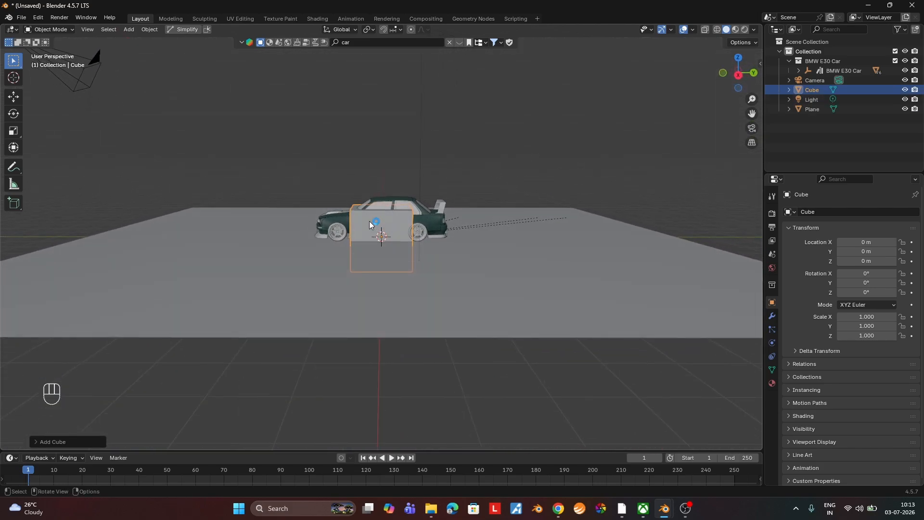
{"action": "key", "text": "g"}
{"action": "key", "text": "z"}
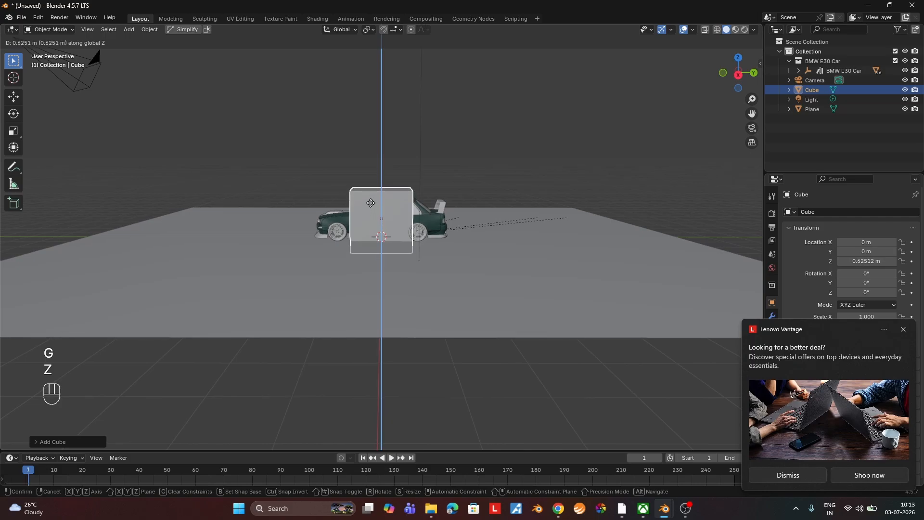
{"action": "left_click", "coordinate": [370, 203]}
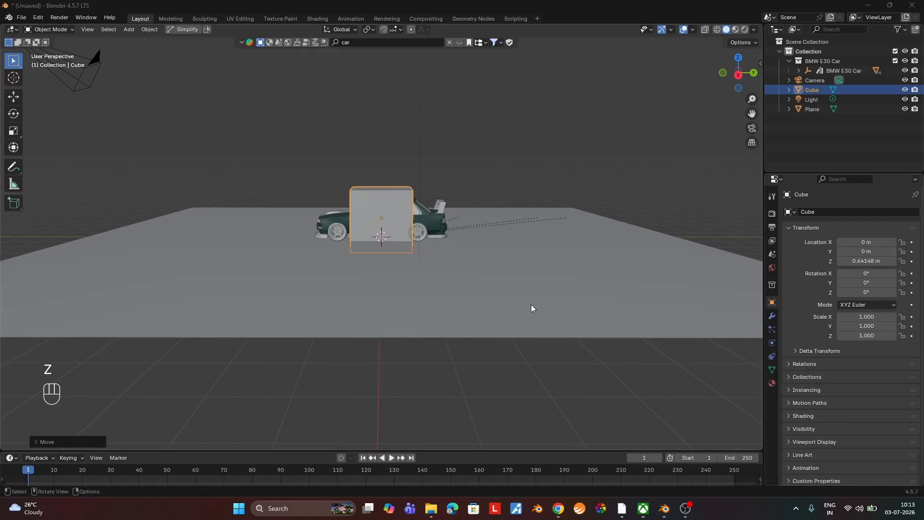
Scale the cube to about 1.33 along X and about 2.72 along Y so it encloses the car.
{"action": "middle_click_drag", "start_coordinate": [453, 245], "coordinate": [564, 304]}
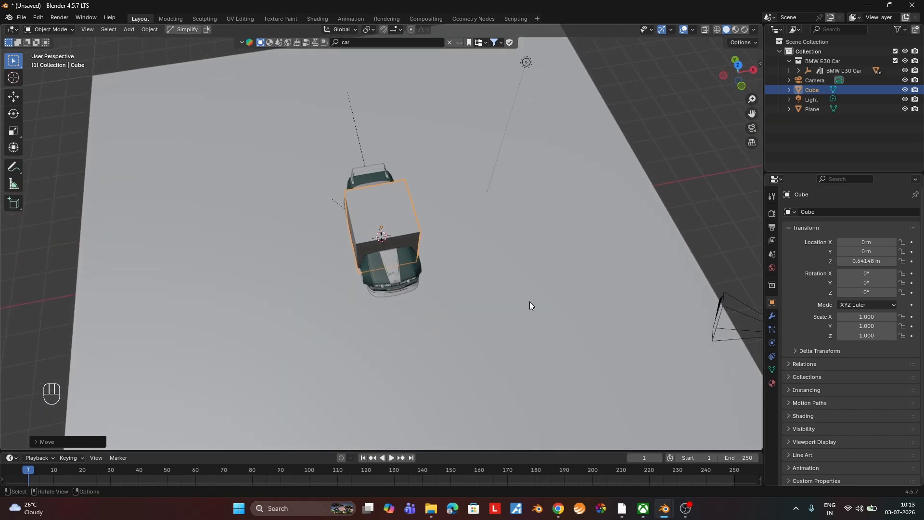
{"action": "key", "text": "s"}
{"action": "key", "text": "x"}
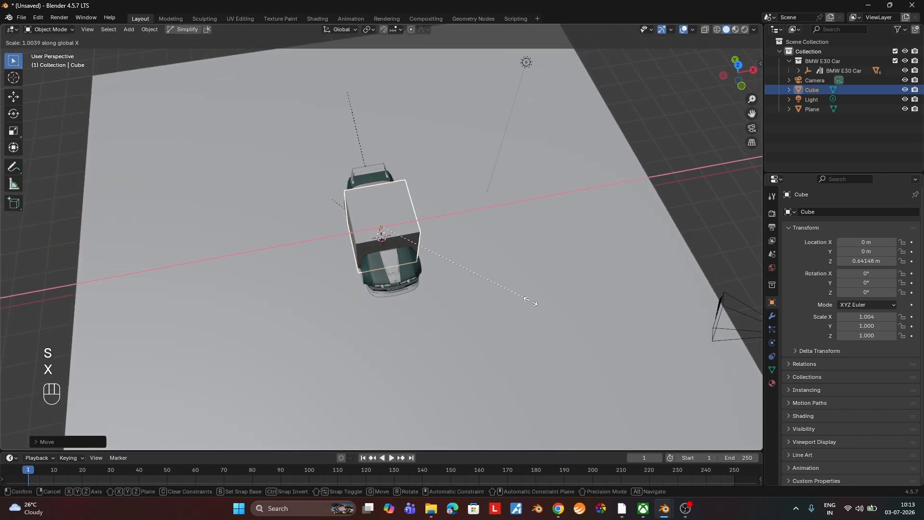
{"action": "left_click", "coordinate": [590, 304]}
{"action": "middle_click_drag", "start_coordinate": [588, 300], "coordinate": [455, 247]}
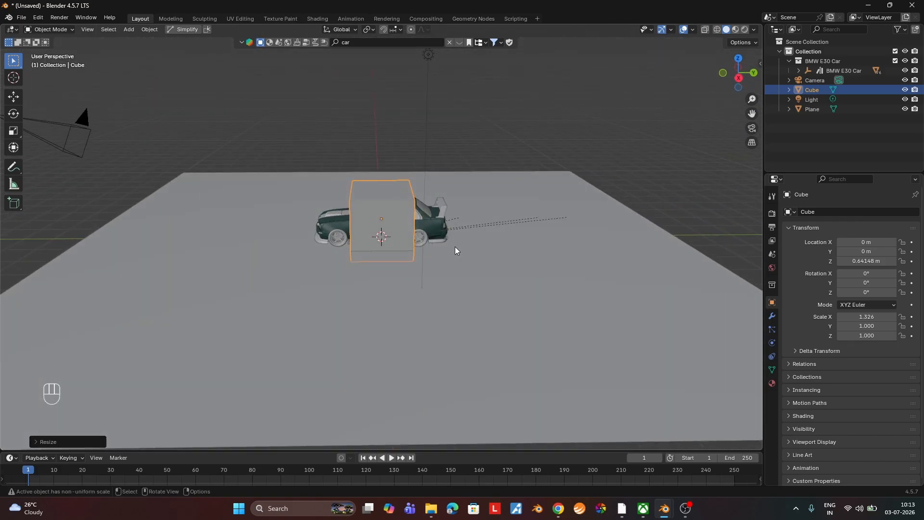
{"action": "key", "text": "s"}
{"action": "key", "text": "y"}
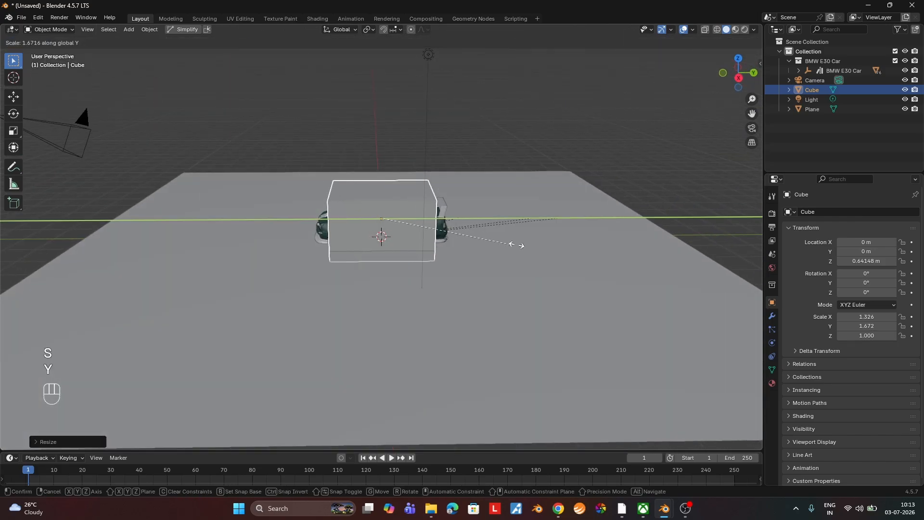
{"action": "left_click", "coordinate": [594, 258]}
Hide the enclosing cube in the viewport and delete the BMW E30 Car empty that parents the car parts.
{"action": "middle_click_drag", "start_coordinate": [594, 259], "coordinate": [334, 267]}
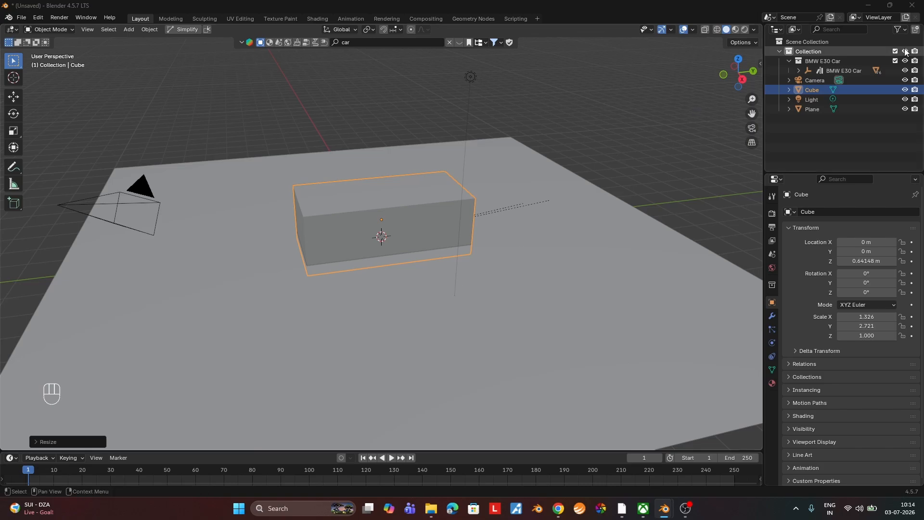
{"action": "left_click", "coordinate": [905, 90]}
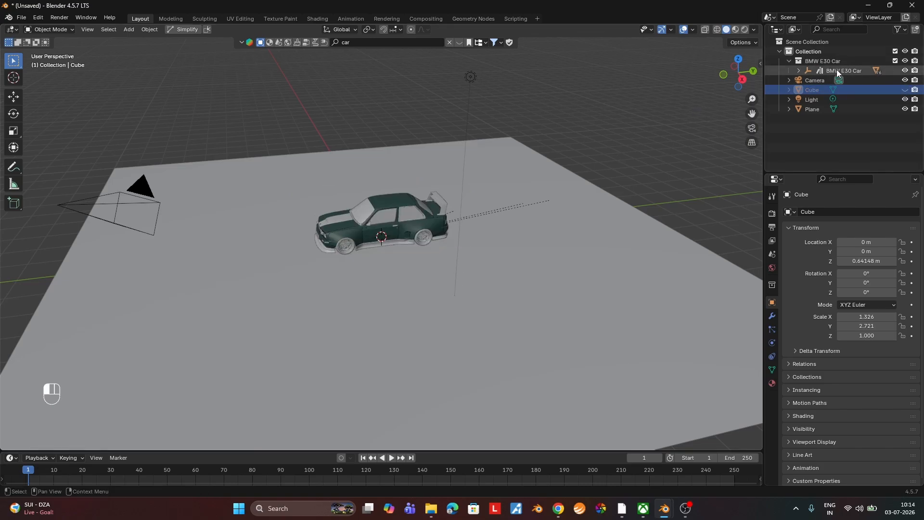
{"action": "left_click", "coordinate": [836, 70]}
{"action": "left_click", "coordinate": [796, 70]}
{"action": "left_click", "coordinate": [828, 80]}
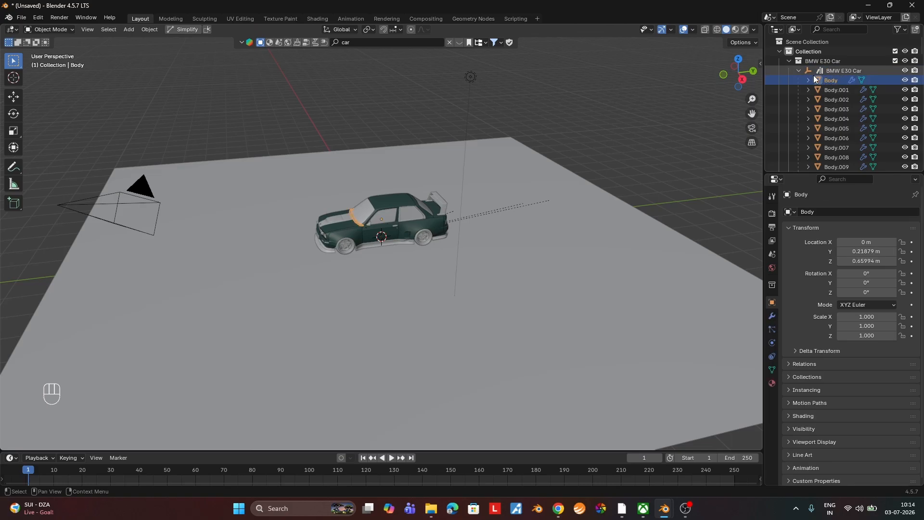
{"action": "left_click", "coordinate": [839, 71]}
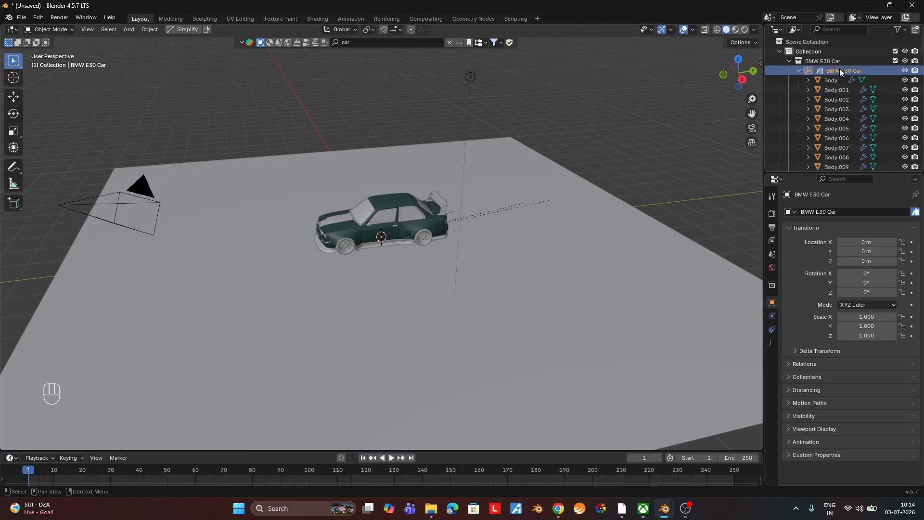
{"action": "key", "text": "Delete"}
Select all the car parts from Body through Torus and join them into the single Body object.
{"action": "left_click", "coordinate": [829, 71]}
{"action": "scroll", "coordinate": [845, 88], "scroll_direction": "down", "scroll_amount": 4}
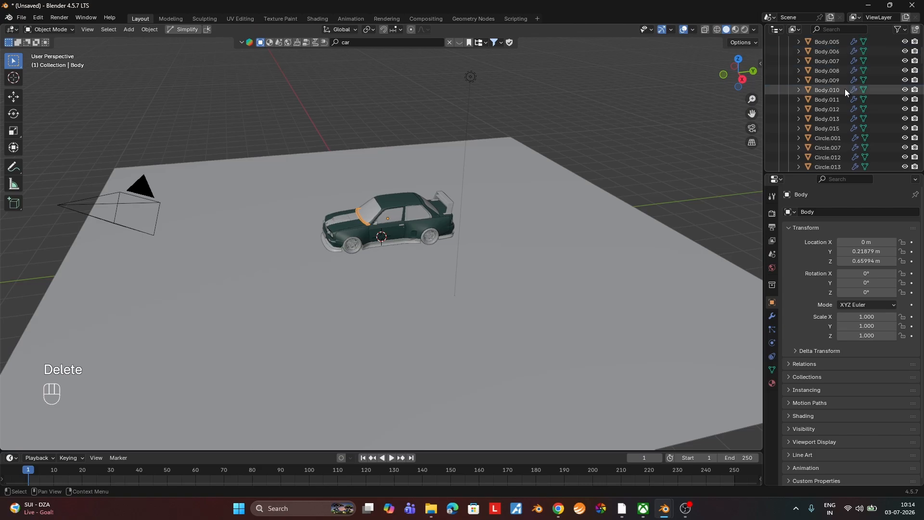
{"action": "scroll", "coordinate": [844, 94], "scroll_direction": "down", "scroll_amount": 5}
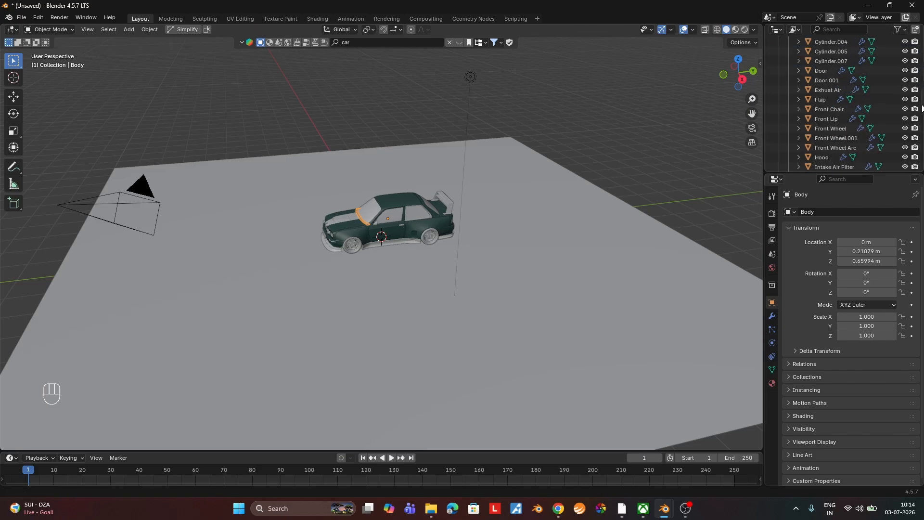
{"action": "left_click_drag", "start_coordinate": [921, 109], "coordinate": [919, 164]}
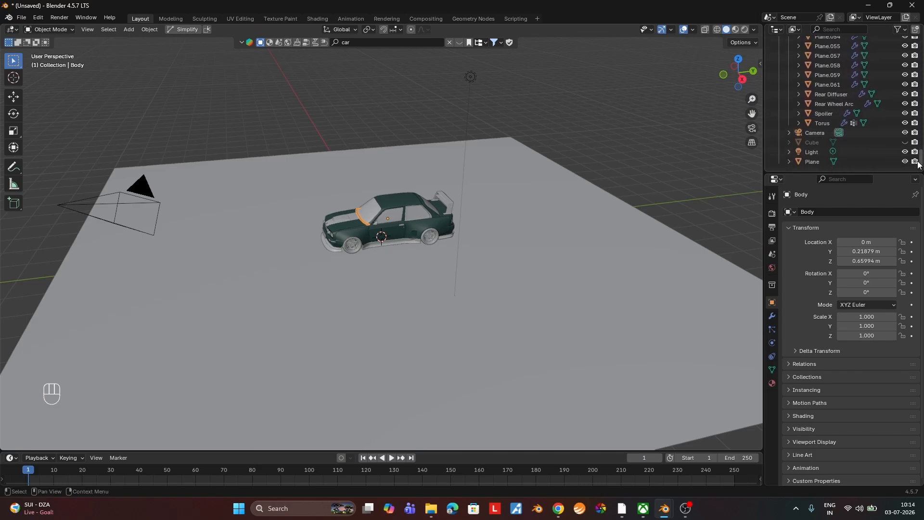
{"action": "left_click", "coordinate": [823, 122], "text": "shift"}
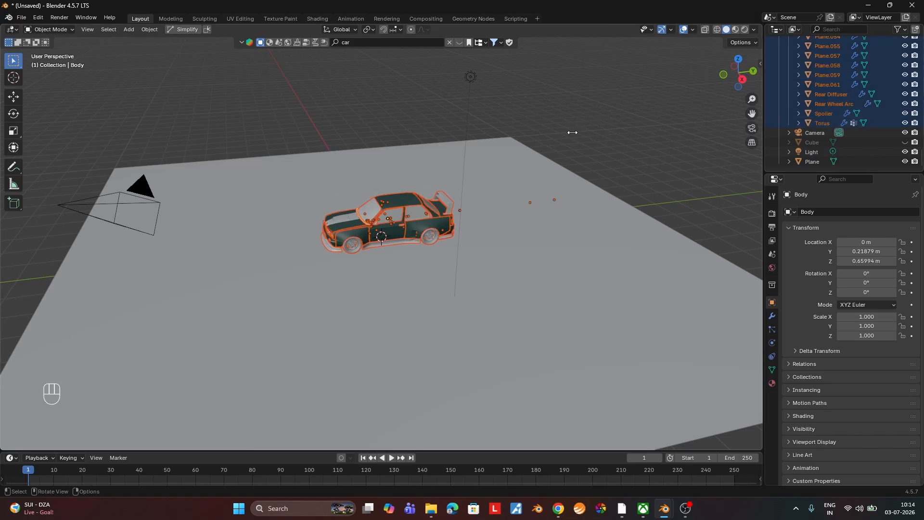
{"action": "key", "text": "ctrl"}
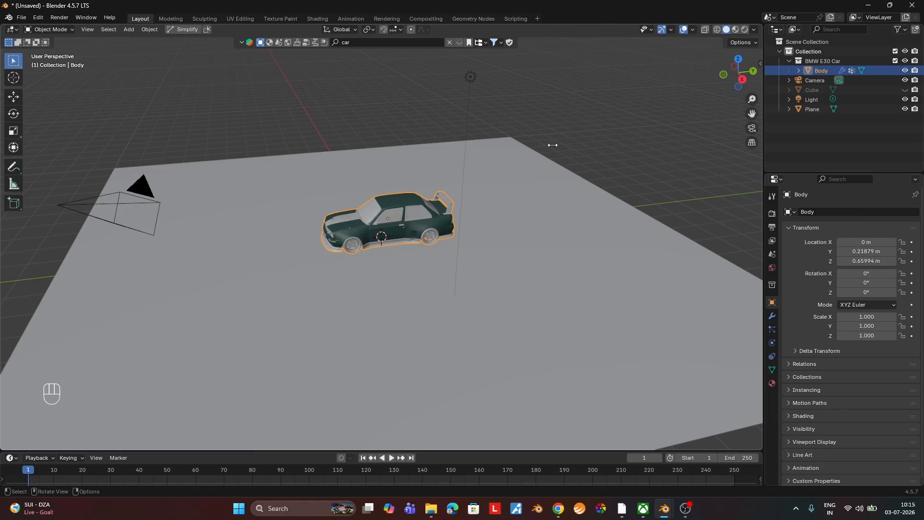
{"action": "middle_click_drag", "start_coordinate": [461, 207], "coordinate": [436, 216]}
{"action": "scroll", "coordinate": [414, 222], "scroll_direction": "up", "scroll_amount": 3}
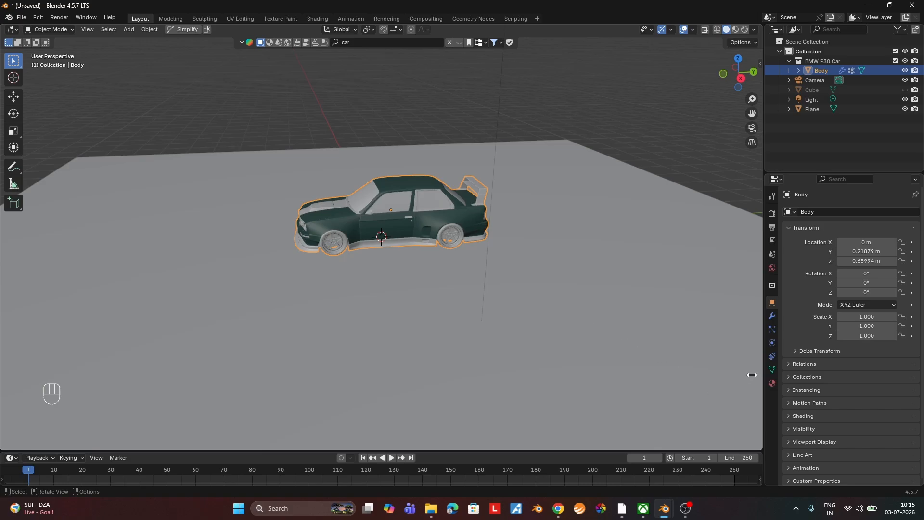
Apply the Mirror and Subdivision modifiers of the Body object.
{"action": "left_click", "coordinate": [773, 317]}
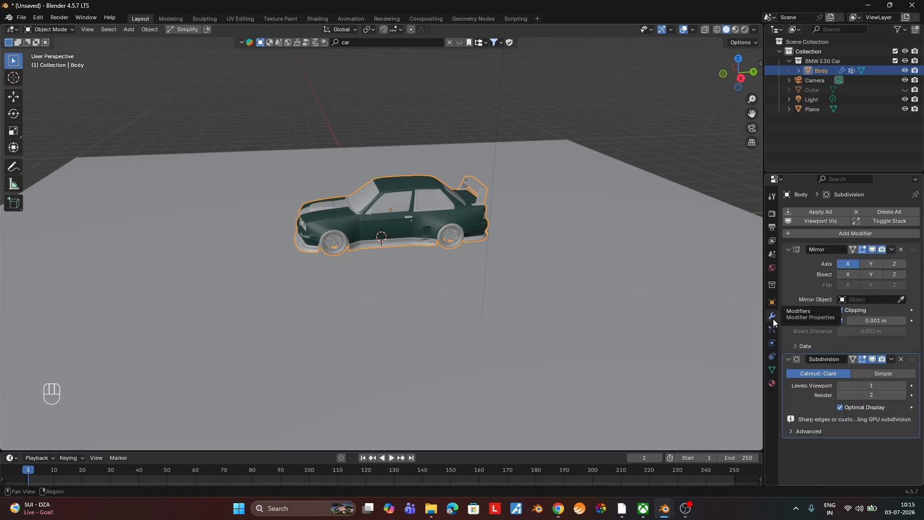
{"action": "left_click", "coordinate": [892, 250]}
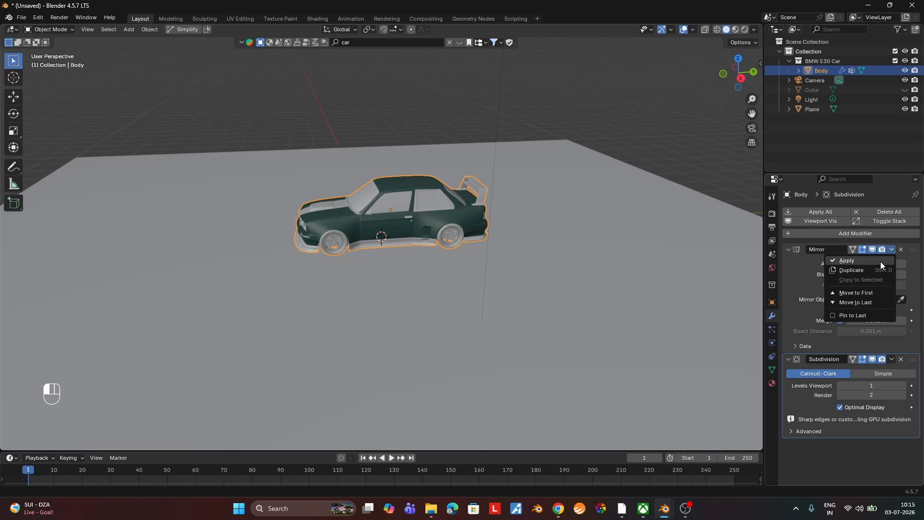
{"action": "left_click", "coordinate": [881, 262]}
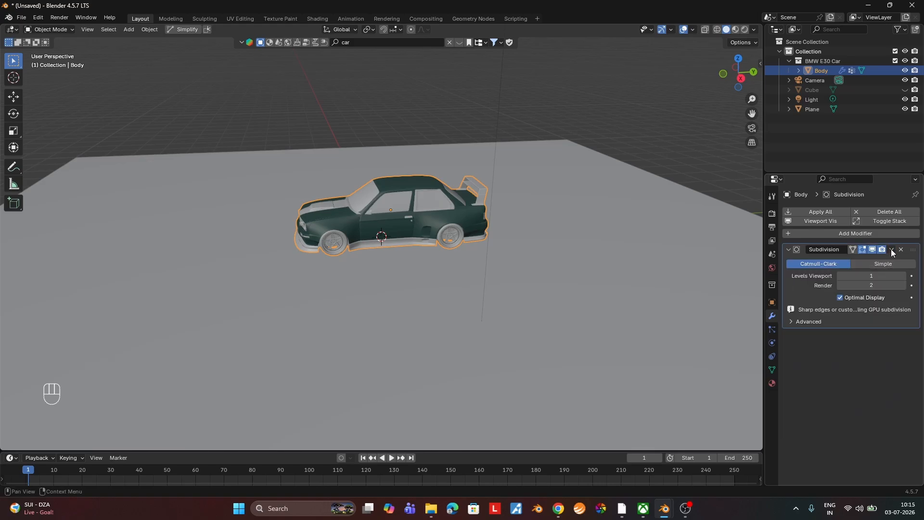
{"action": "left_click", "coordinate": [891, 249]}
{"action": "left_click", "coordinate": [882, 259]}
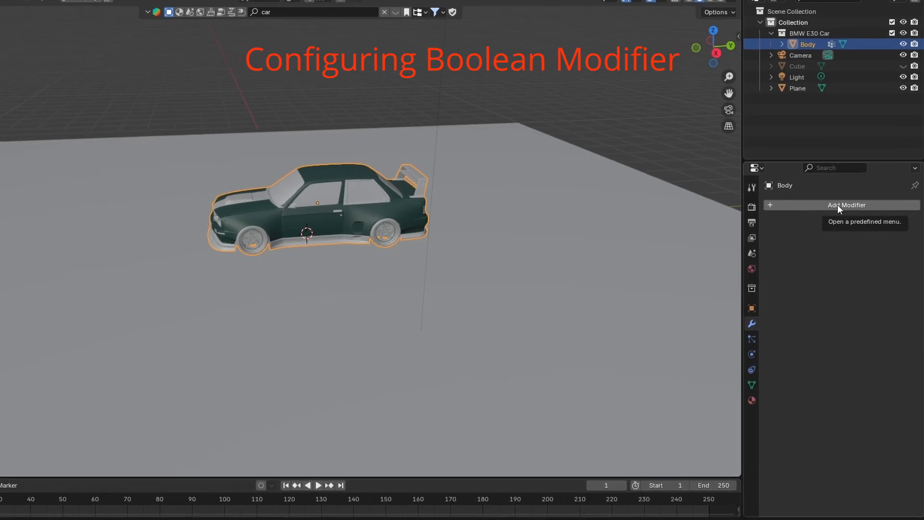
Add a Boolean modifier in Difference mode to the Body, with the Cube as its object and the Float solver.
{"action": "left_click", "coordinate": [837, 204]}
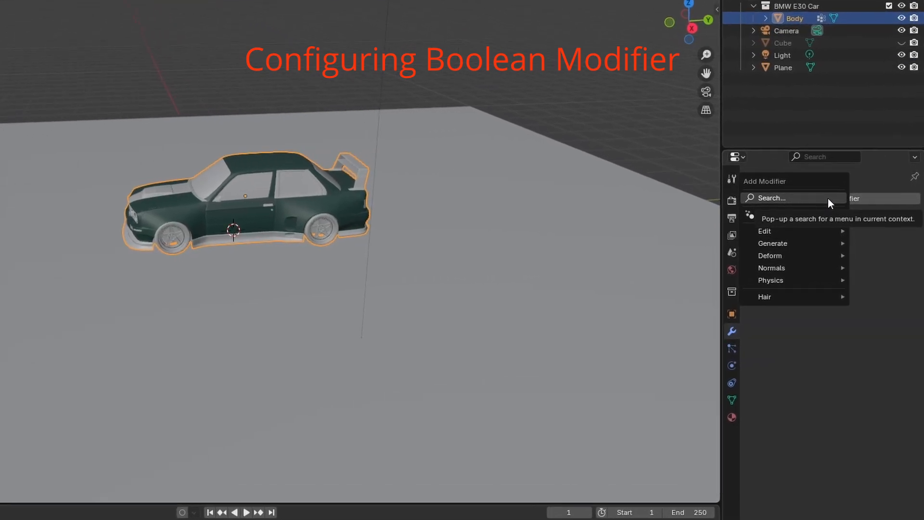
{"action": "left_click", "coordinate": [827, 198]}
{"action": "type", "text": "bool"}
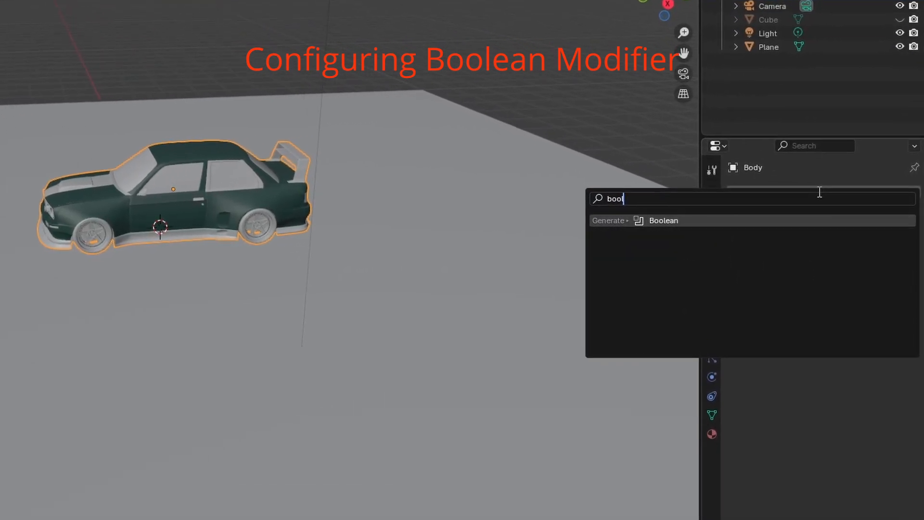
{"action": "key", "text": "Return"}
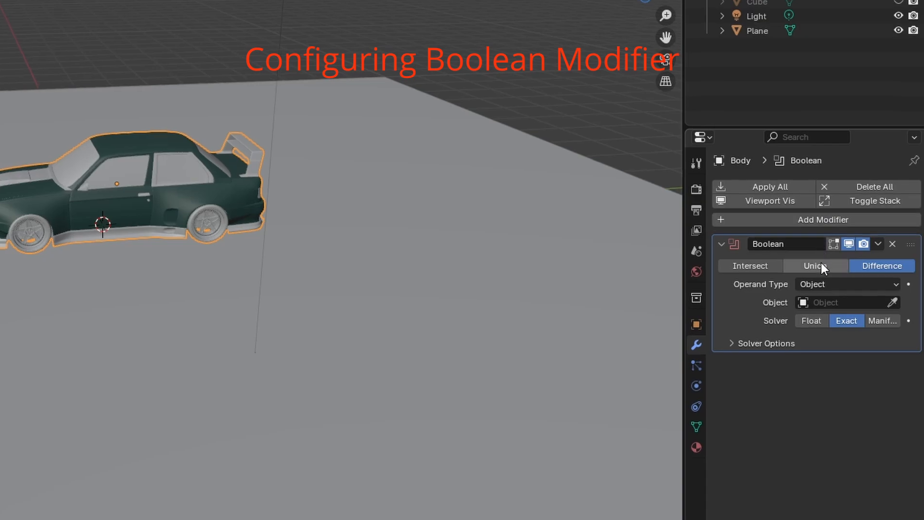
{"action": "left_click", "coordinate": [834, 302]}
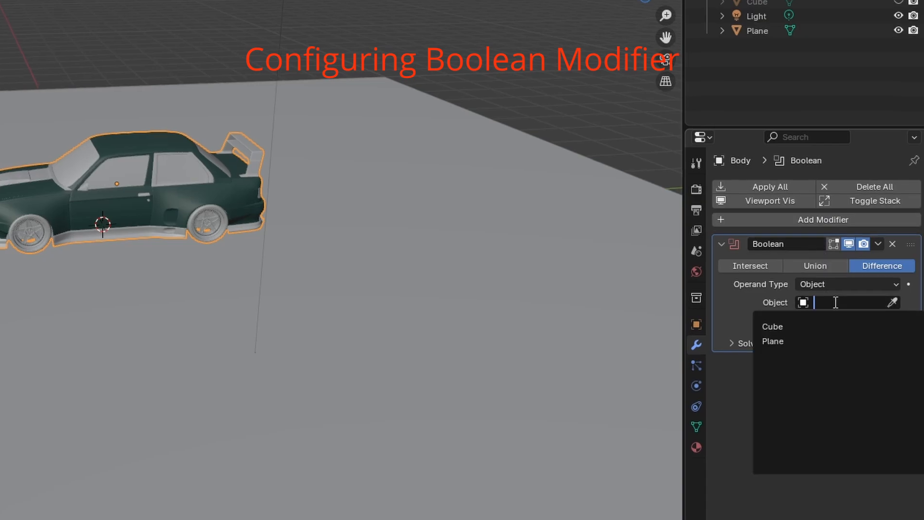
{"action": "left_click", "coordinate": [812, 327]}
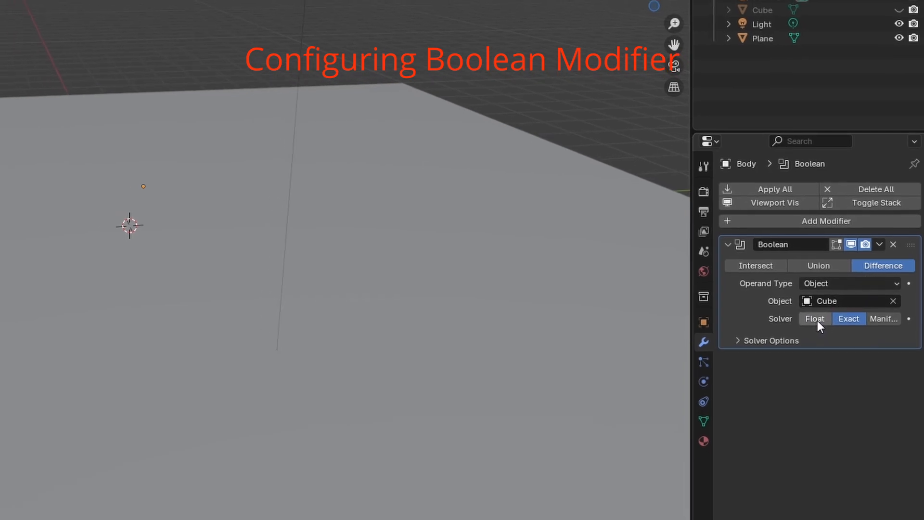
{"action": "left_click", "coordinate": [817, 318]}
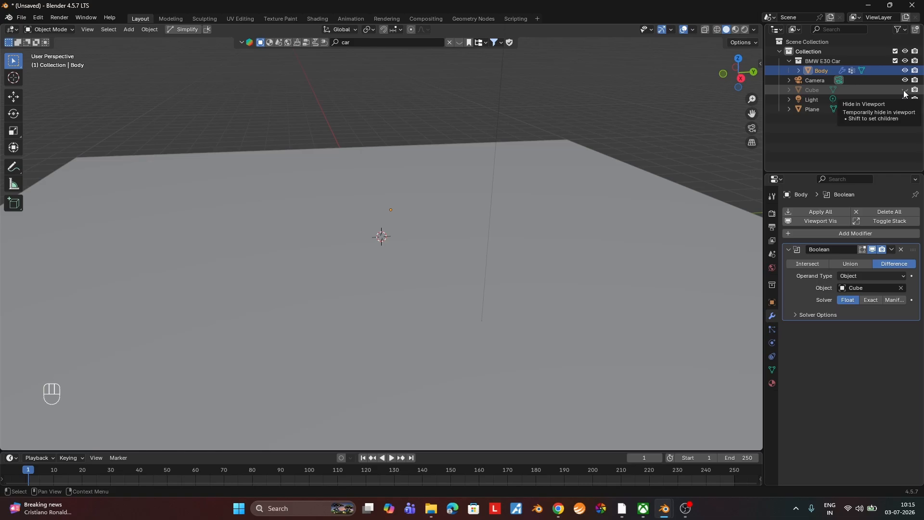
Unhide the Cube in the viewport and select it.
{"action": "left_click", "coordinate": [904, 90]}
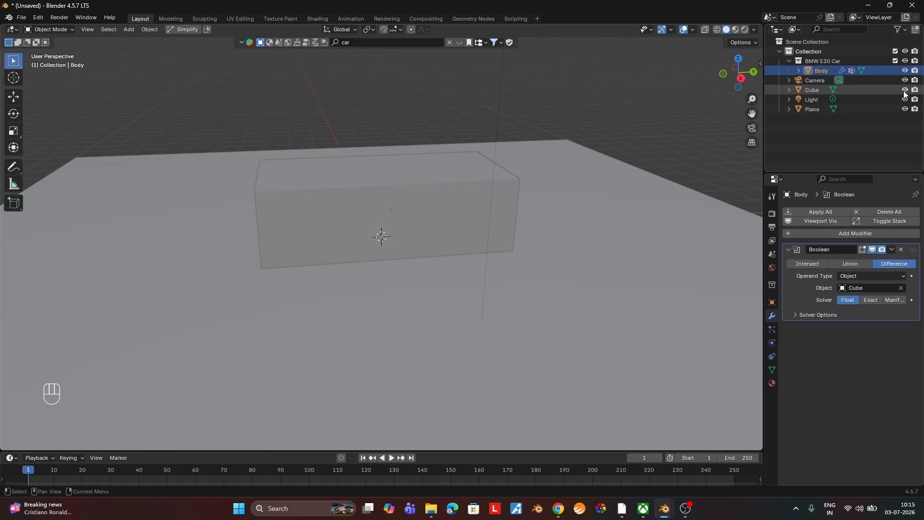
{"action": "left_click", "coordinate": [330, 232]}
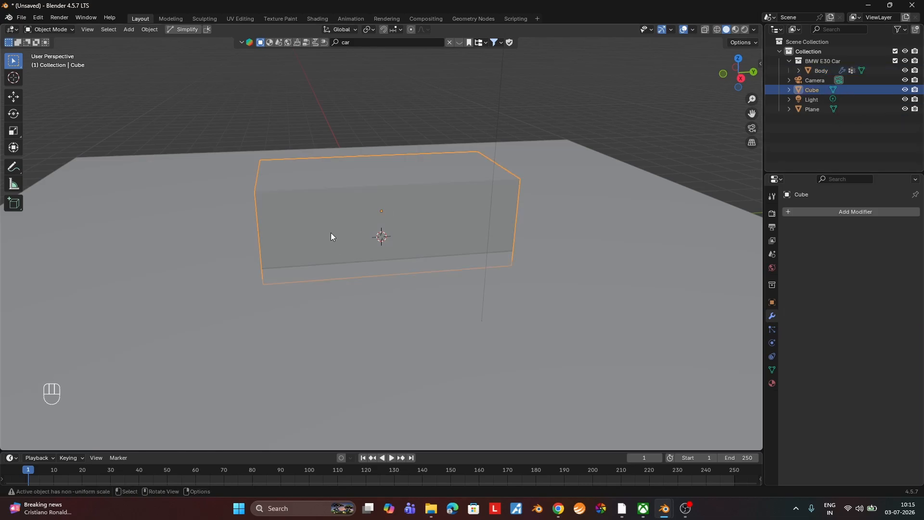
{"action": "key", "text": "g"}
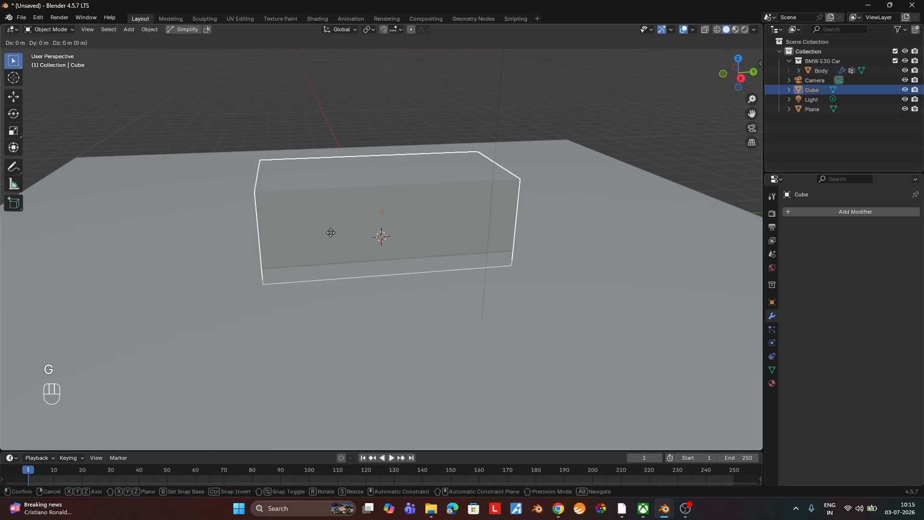
{"action": "key", "text": "y"}
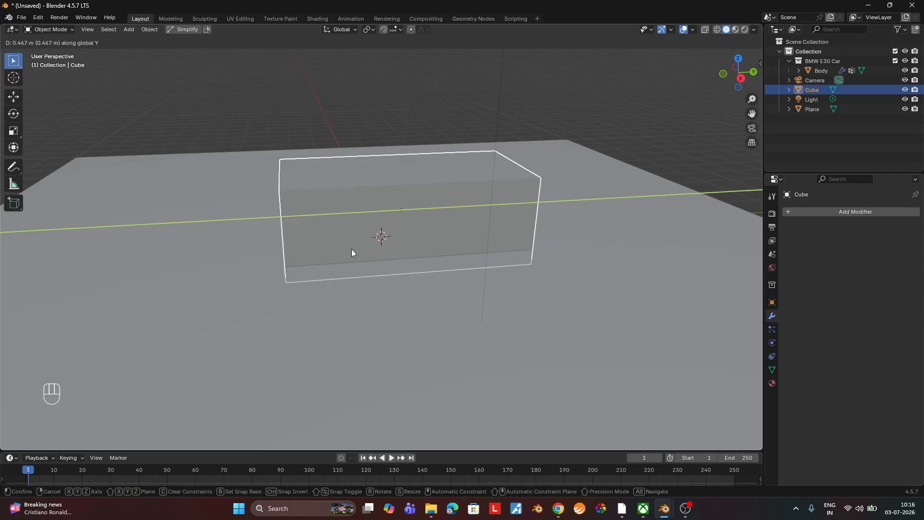
{"action": "right_click", "coordinate": [351, 250]}
Enlarge the timeline area and insert a Location keyframe for the Cube at frame 1.
{"action": "left_click_drag", "start_coordinate": [364, 451], "coordinate": [364, 409]}
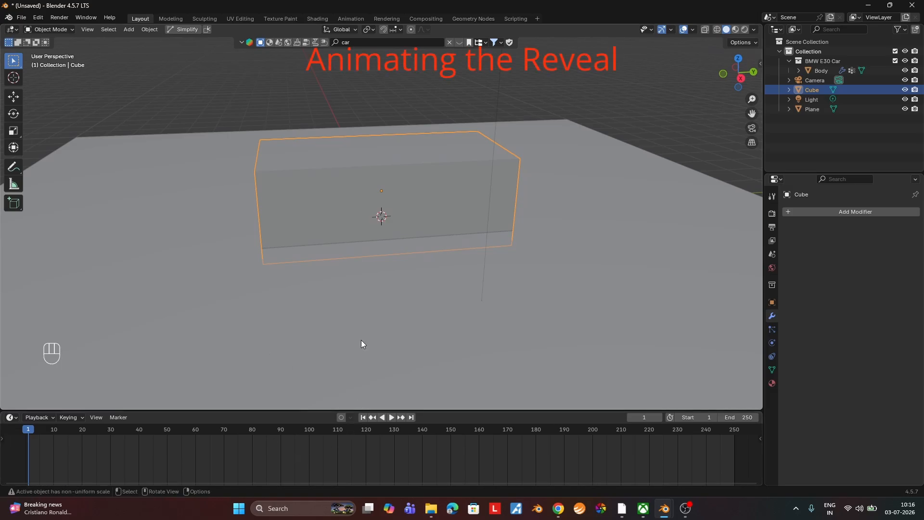
{"action": "key", "text": "k"}
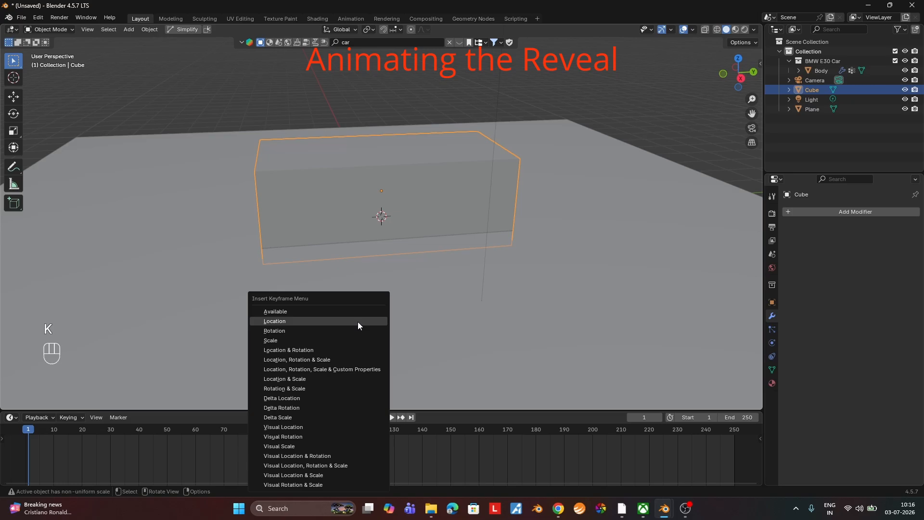
{"action": "left_click", "coordinate": [357, 321]}
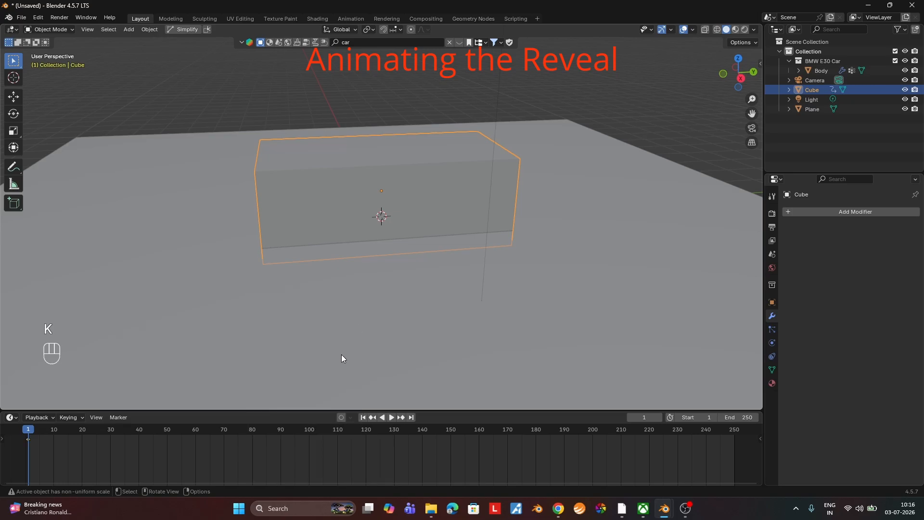
At frame 100, move the Cube along the Y axis until it clears the car's rear, and insert a Location keyframe.
{"action": "left_click", "coordinate": [308, 429]}
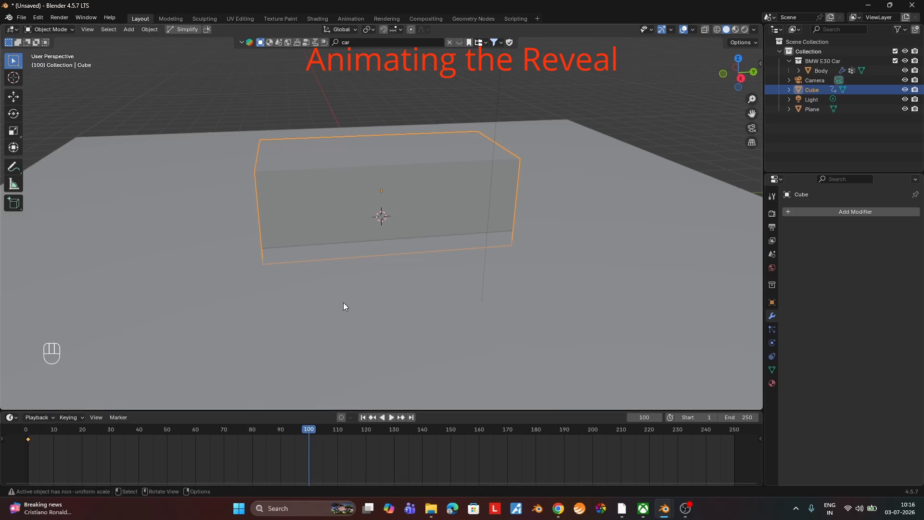
{"action": "key", "text": "g"}
{"action": "key", "text": "y"}
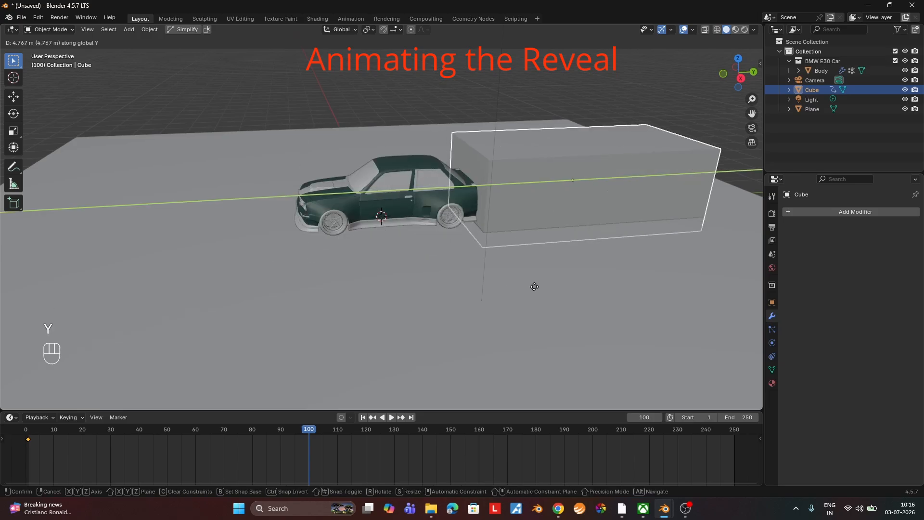
{"action": "left_click", "coordinate": [571, 285]}
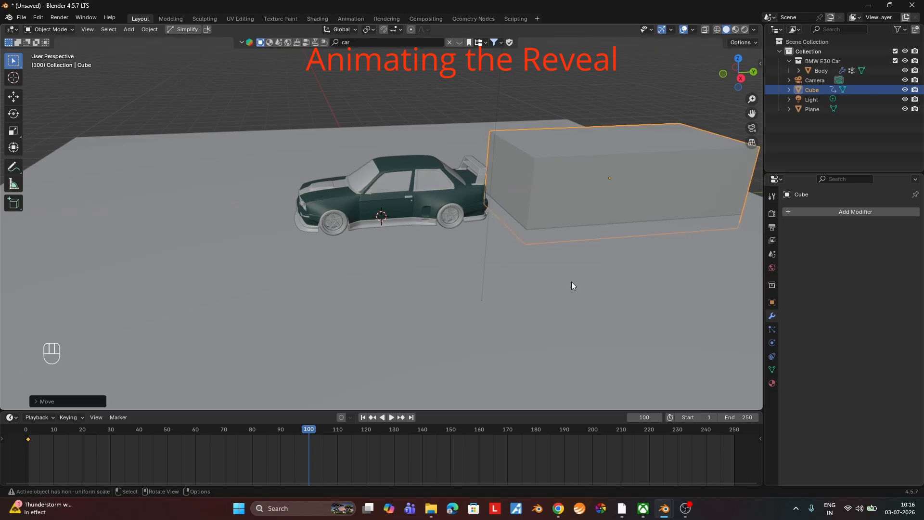
{"action": "key", "text": "k"}
{"action": "left_click", "coordinate": [572, 285]}
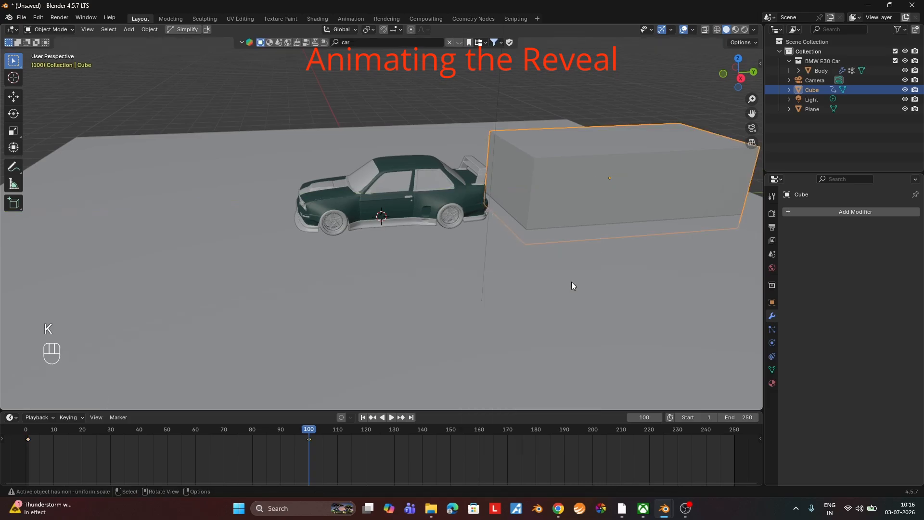
Return to frame 1, hide the Cube in the viewport and play the animation to preview the car's reveal.
{"action": "left_click", "coordinate": [363, 417]}
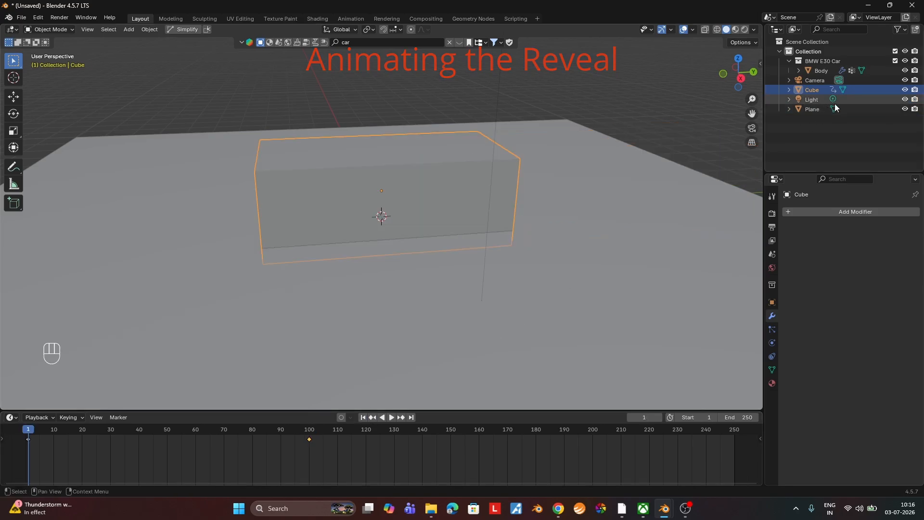
{"action": "left_click", "coordinate": [903, 91]}
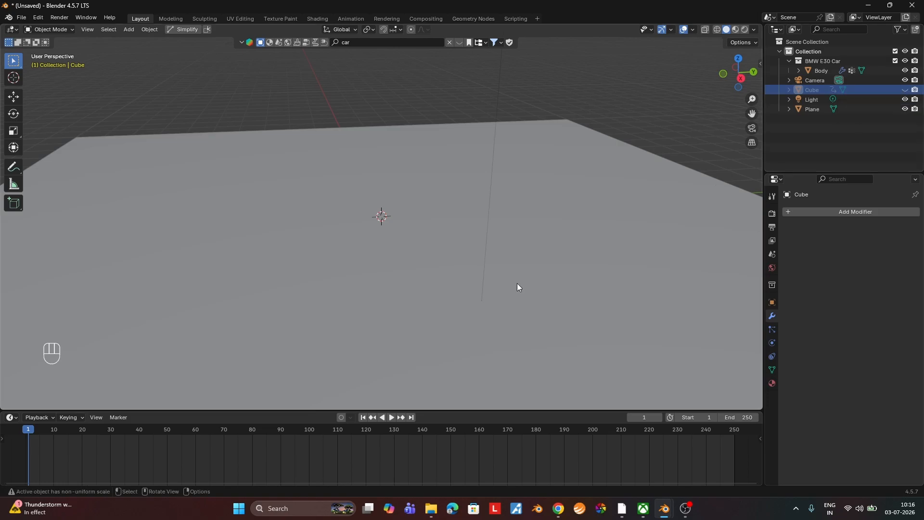
{"action": "left_click", "coordinate": [389, 418]}
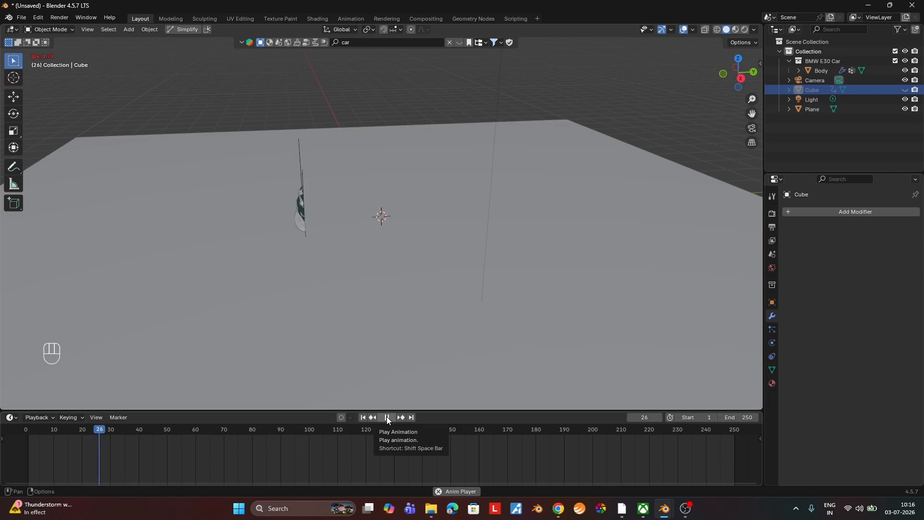
{"action": "middle_click_drag", "start_coordinate": [399, 357], "coordinate": [414, 367]}
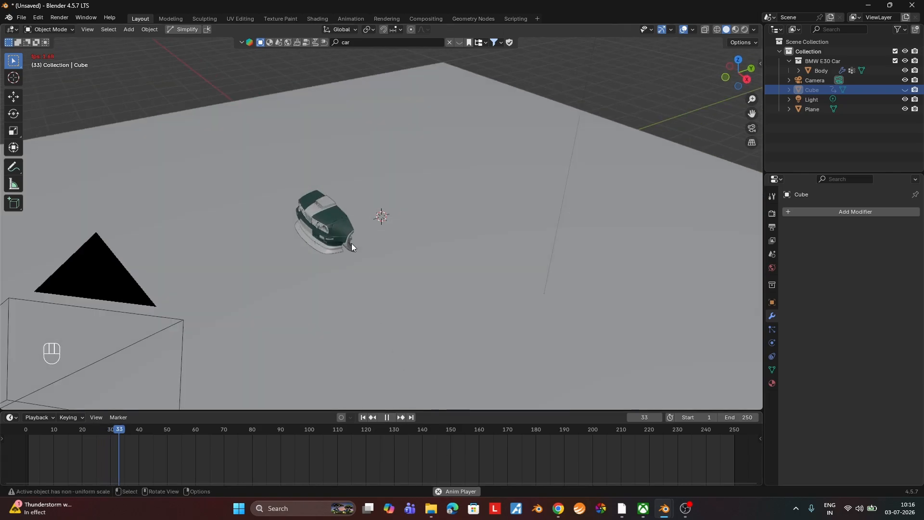
{"action": "left_click", "coordinate": [387, 417]}
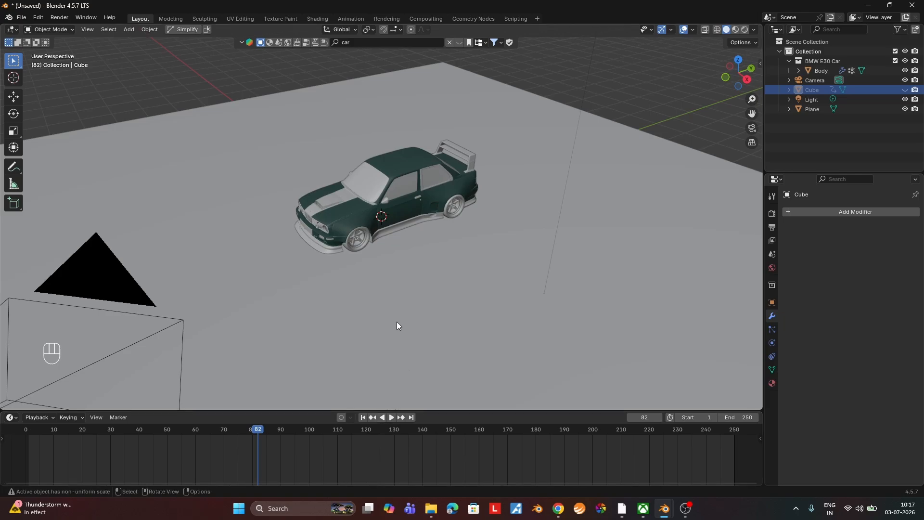
Unhide the Cube, go to frame 44 where it covers part of the car, and select it.
{"action": "left_click", "coordinate": [904, 90]}
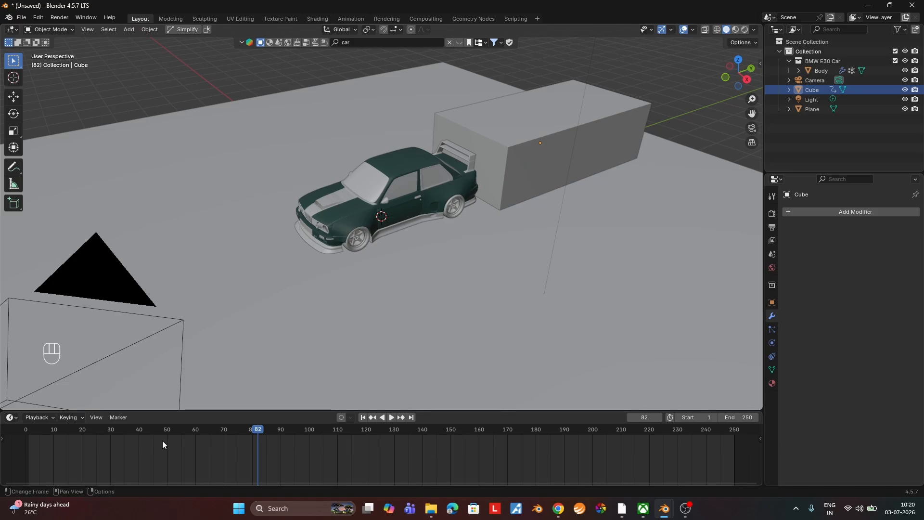
{"action": "left_click", "coordinate": [152, 430]}
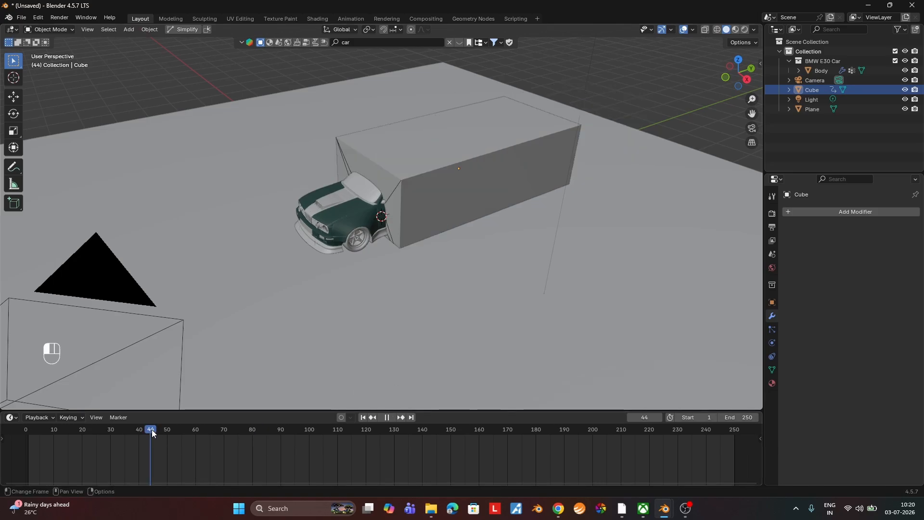
{"action": "left_click", "coordinate": [358, 163]}
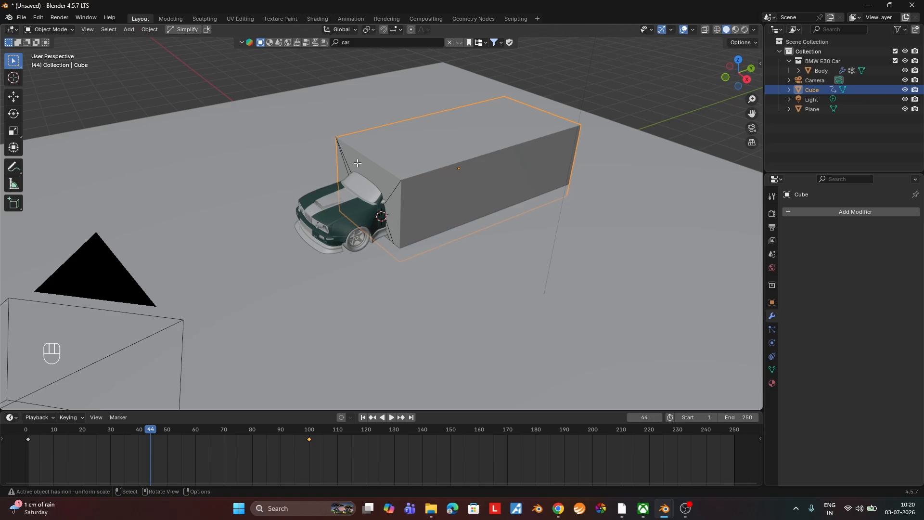
In Edit Mode, select the Cube's end face that the car protrudes from and subdivide it.
{"action": "key", "text": "Tab"}
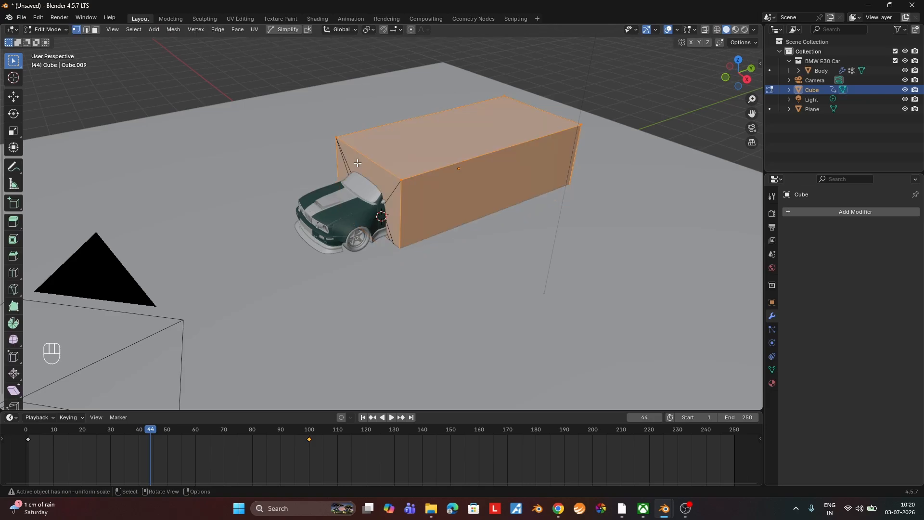
{"action": "key", "text": "3"}
{"action": "left_click", "coordinate": [358, 167]}
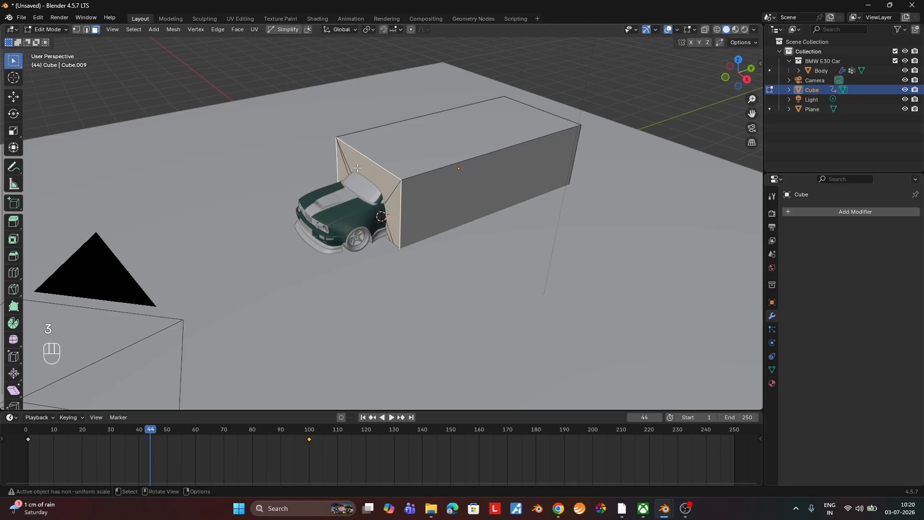
{"action": "key", "text": "shift"}
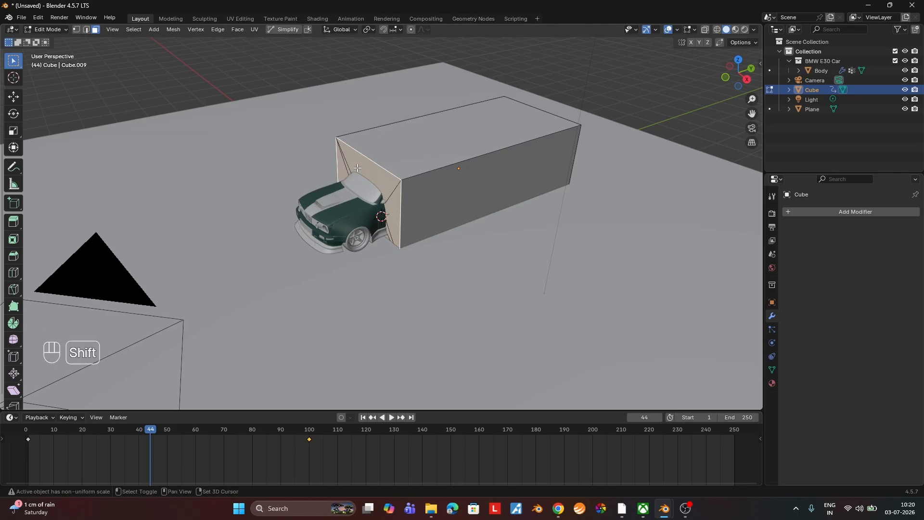
{"action": "key", "text": "ctrl+f"}
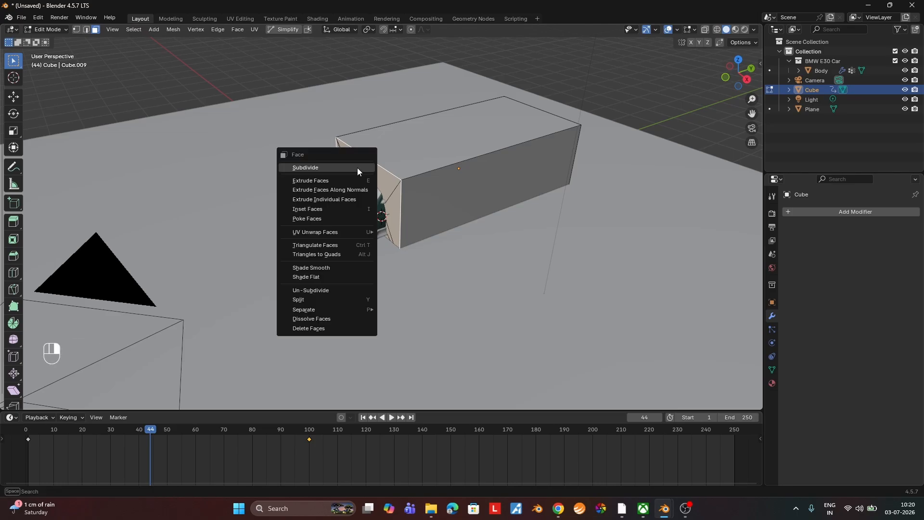
{"action": "left_click", "coordinate": [357, 168]}
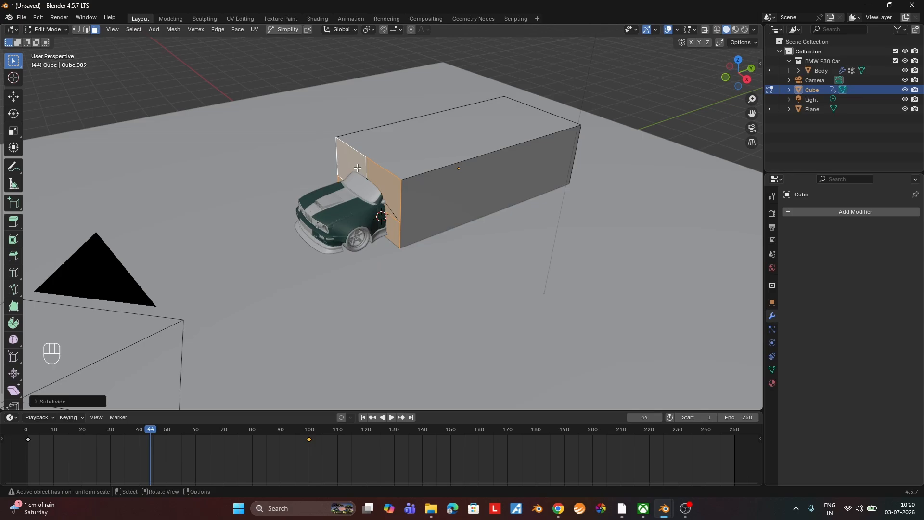
Set the face subdivision to 30 cuts and return to Object Mode.
{"action": "left_click", "coordinate": [73, 400]}
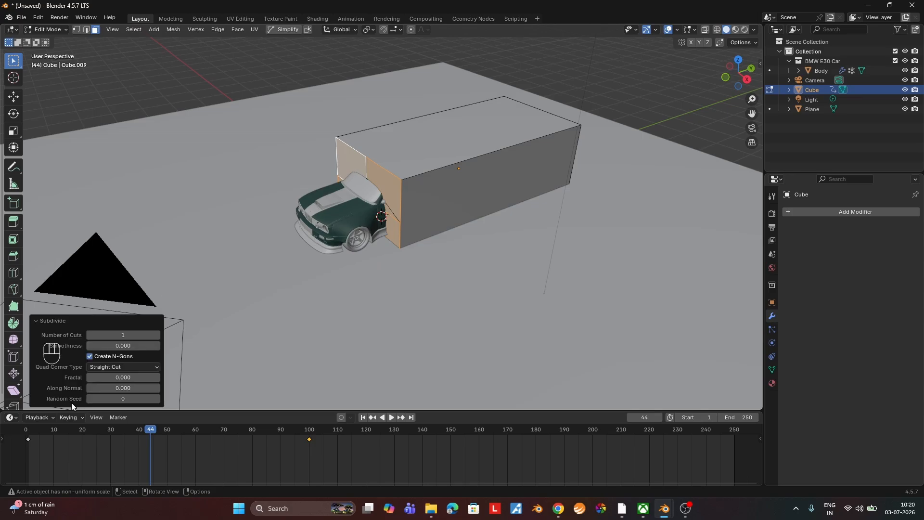
{"action": "left_click", "coordinate": [119, 335]}
{"action": "type", "text": "30"}
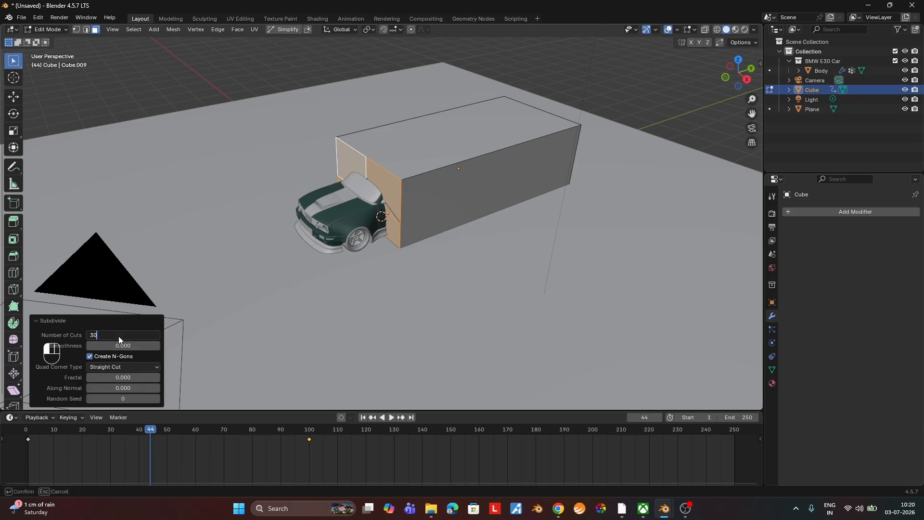
{"action": "key", "text": "Return"}
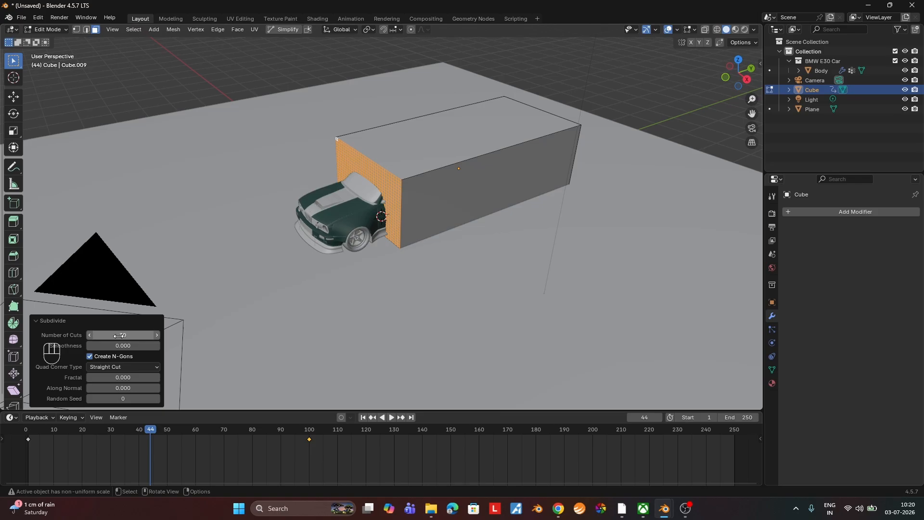
{"action": "key", "text": "Return"}
{"action": "key", "text": "Return"}
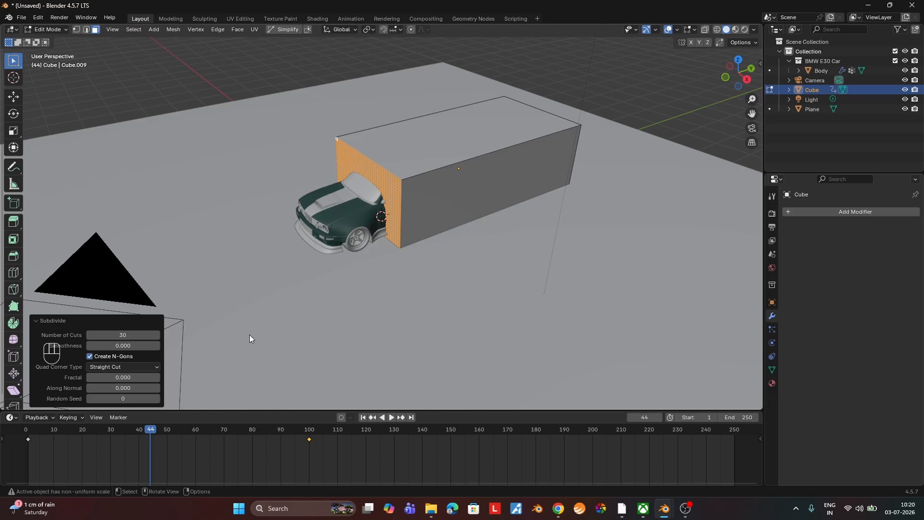
{"action": "key", "text": "Tab"}
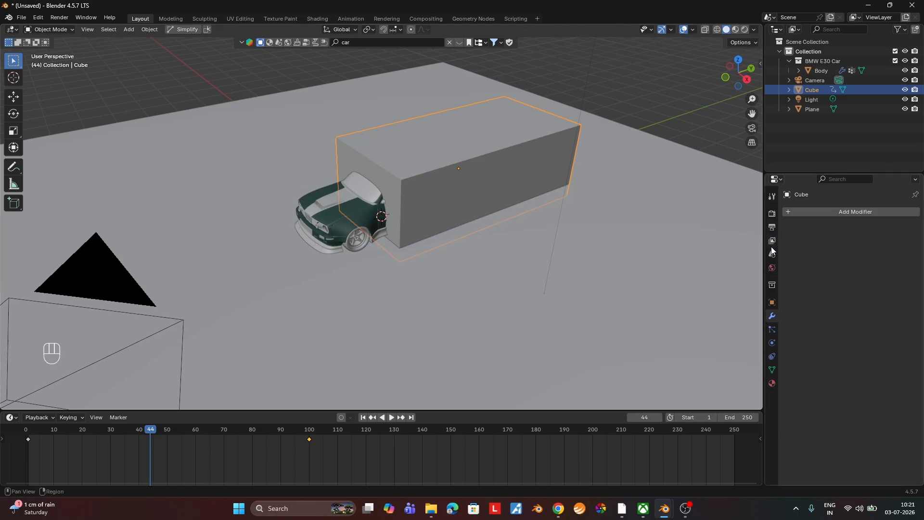
Add a Displace modifier to the Cube and create a new texture for it.
{"action": "left_click", "coordinate": [828, 211]}
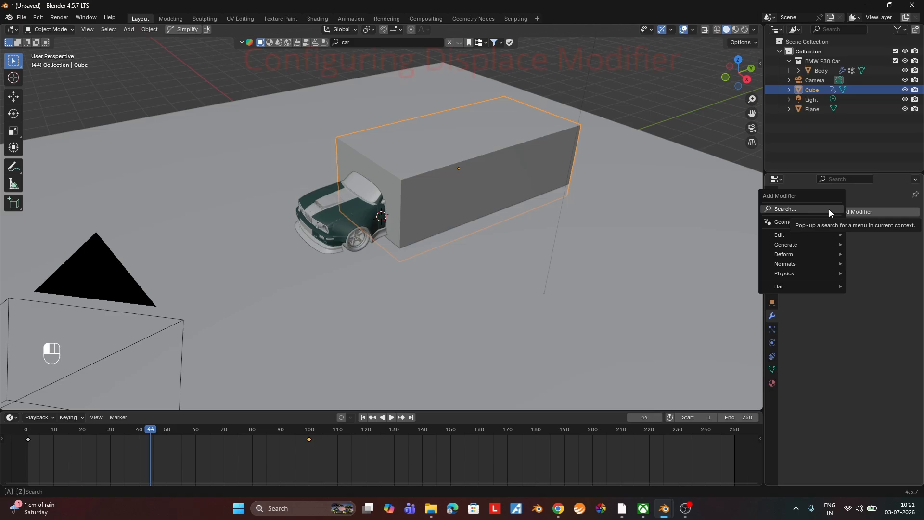
{"action": "left_click", "coordinate": [828, 209]}
{"action": "type", "text": "displ"}
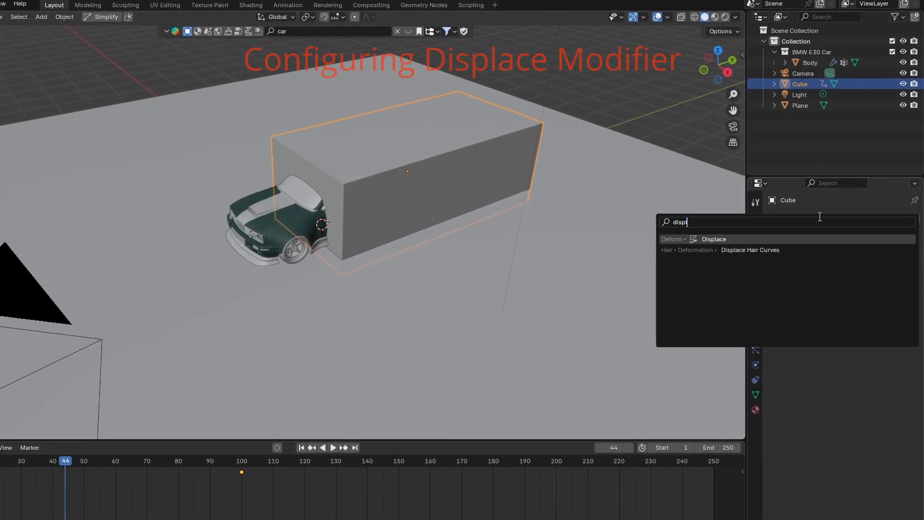
{"action": "left_click", "coordinate": [807, 246]}
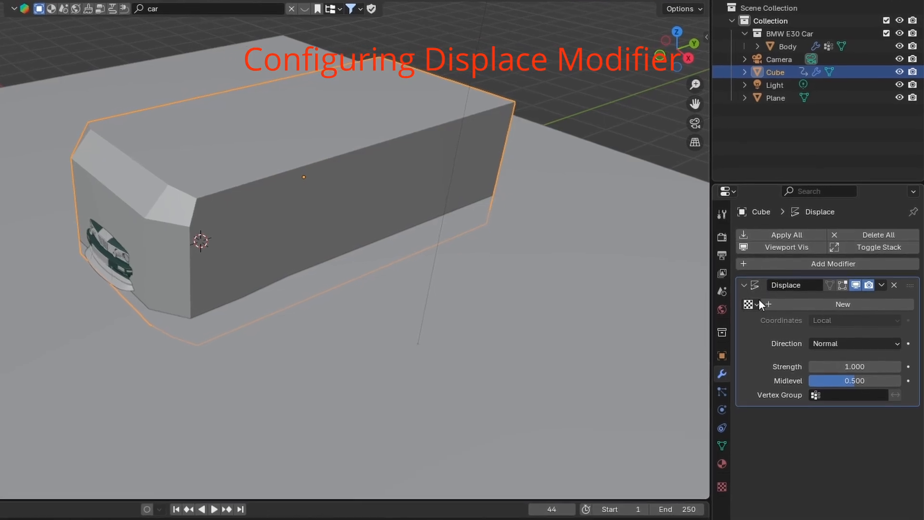
{"action": "left_click", "coordinate": [778, 299]}
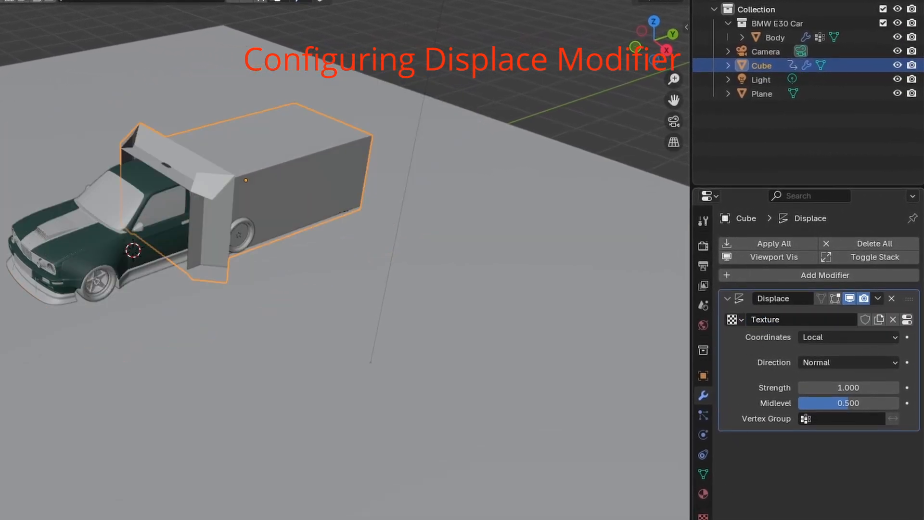
Change the displacement texture's type to Clouds.
{"action": "left_click", "coordinate": [703, 515]}
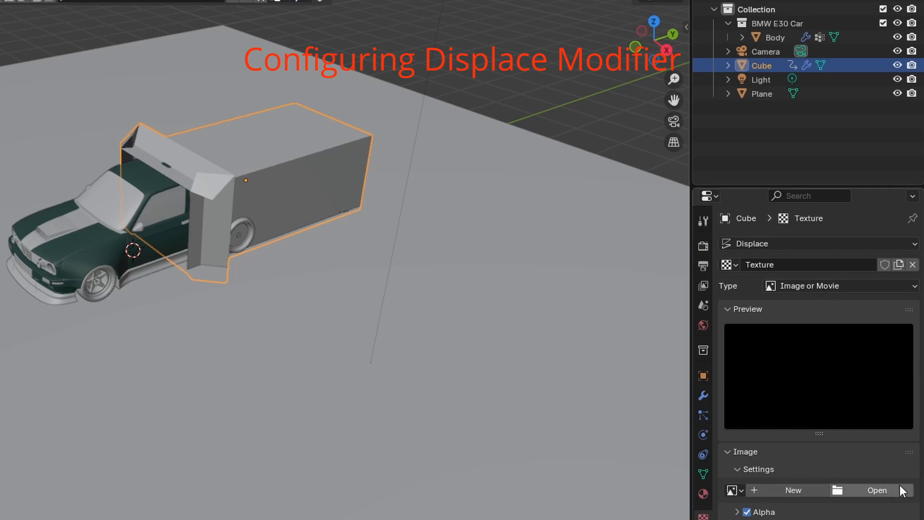
{"action": "left_click", "coordinate": [839, 286]}
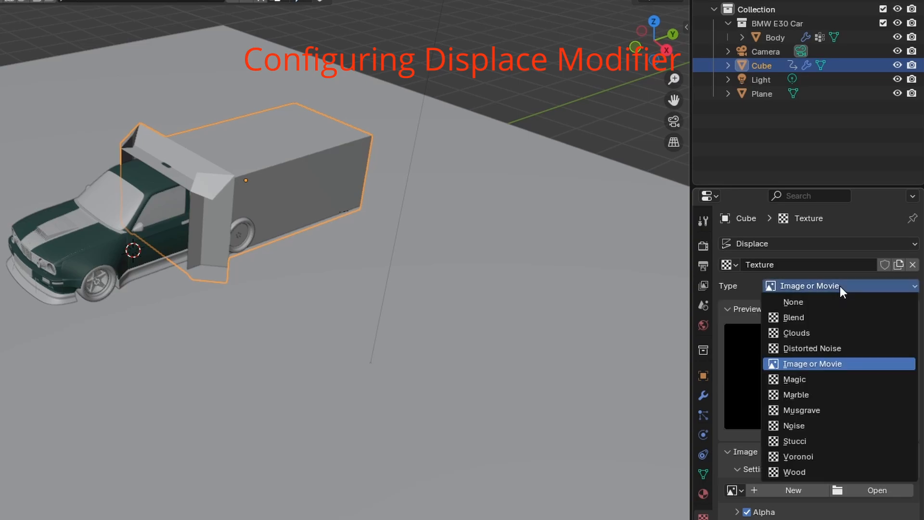
{"action": "left_click", "coordinate": [818, 333]}
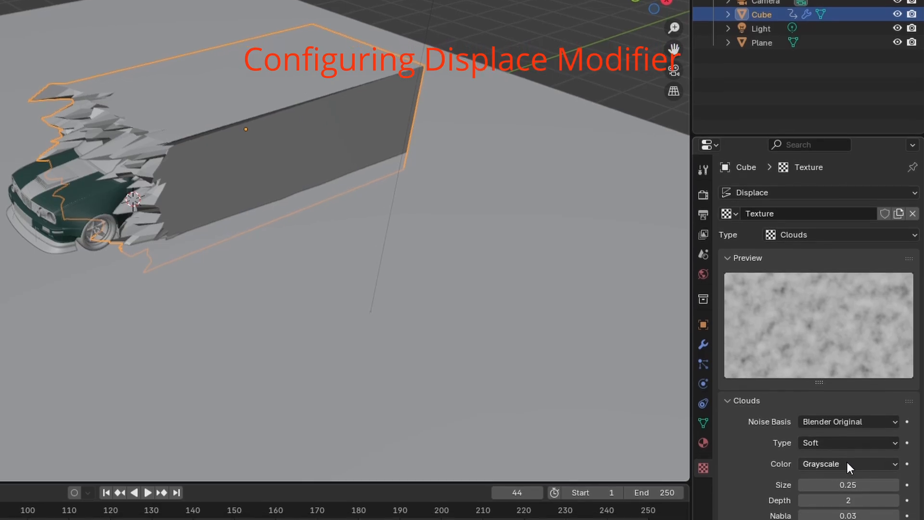
Set the Clouds texture's size to 0.21 and its depth to 5.
{"action": "left_click", "coordinate": [849, 484]}
{"action": "left_click", "coordinate": [850, 484]}
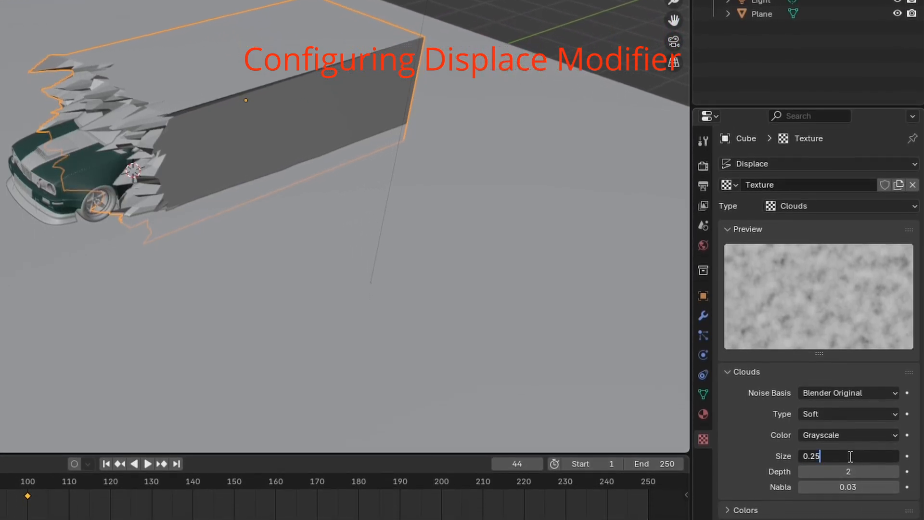
{"action": "key", "text": "BackSpace"}
{"action": "type", "text": "1"}
{"action": "key", "text": "Return"}
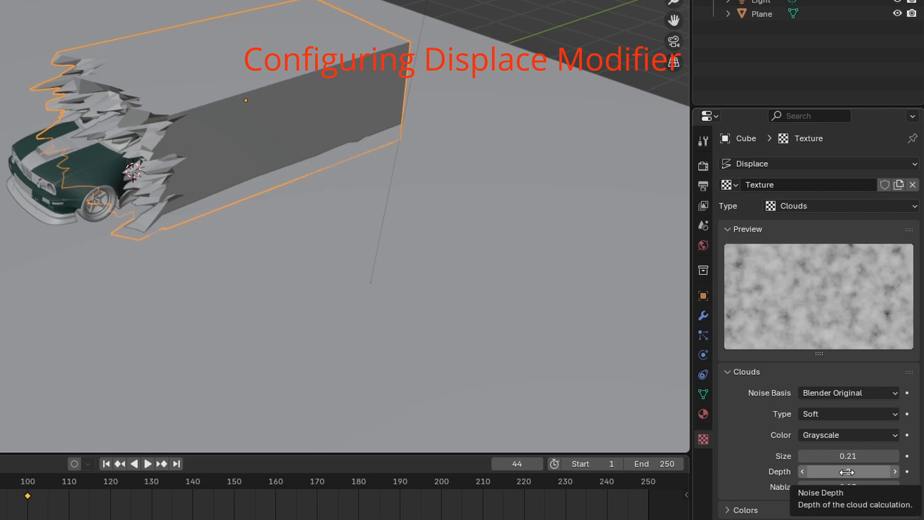
{"action": "left_click", "coordinate": [847, 472]}
{"action": "type", "text": "5"}
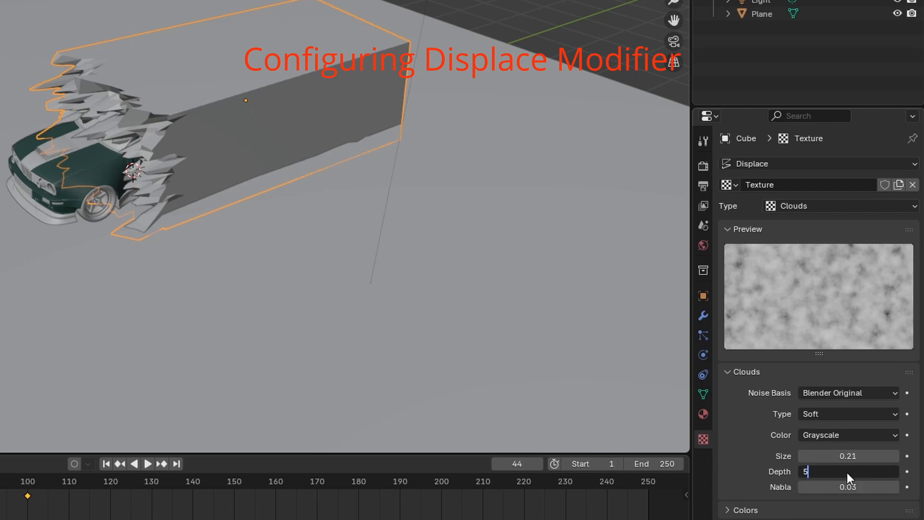
{"action": "key", "text": "Return"}
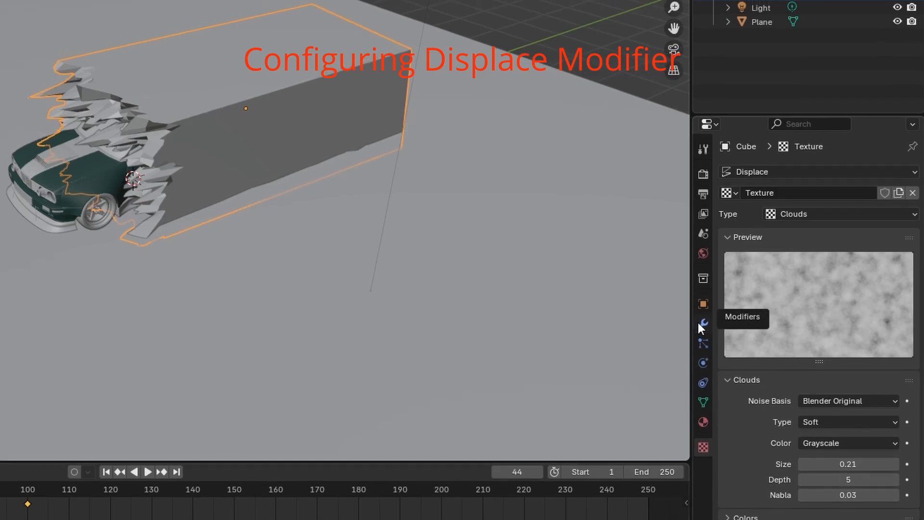
Set the Displace modifier's strength to 0.3.
{"action": "left_click", "coordinate": [703, 315]}
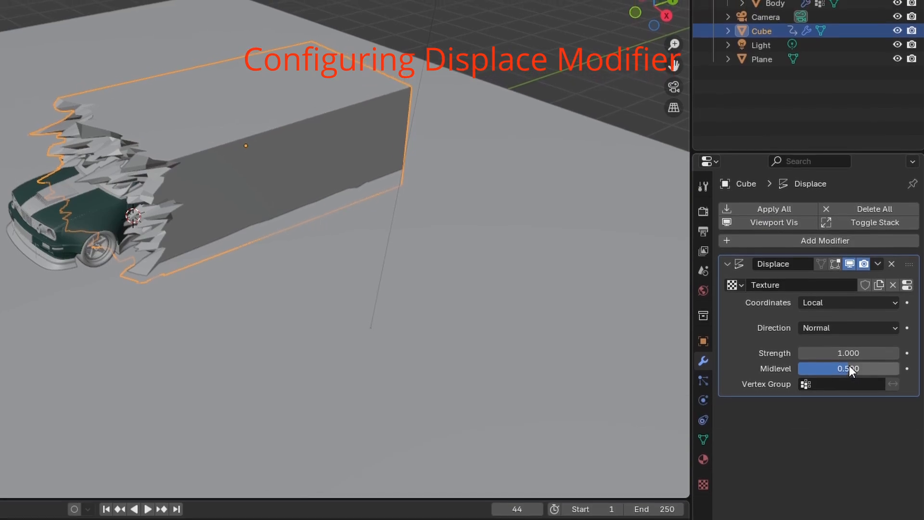
{"action": "left_click", "coordinate": [851, 333]}
{"action": "type", "text": ".3"}
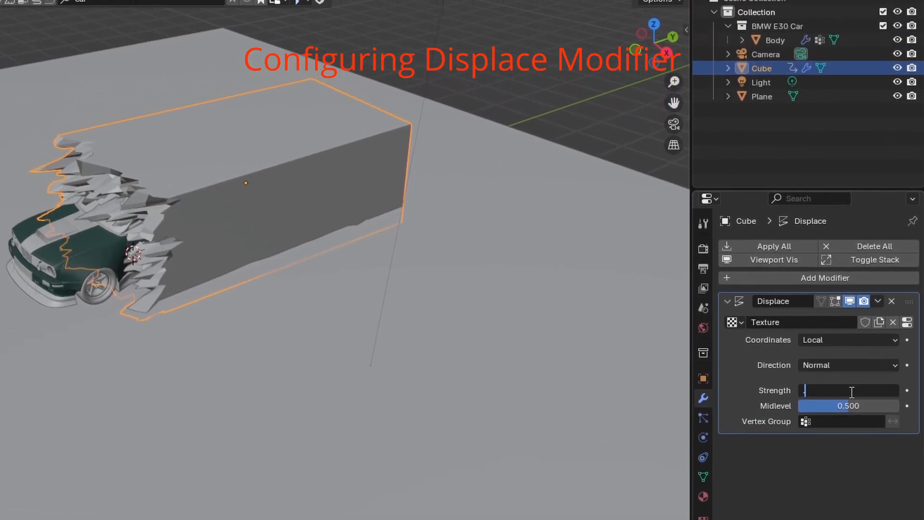
{"action": "key", "text": "Return"}
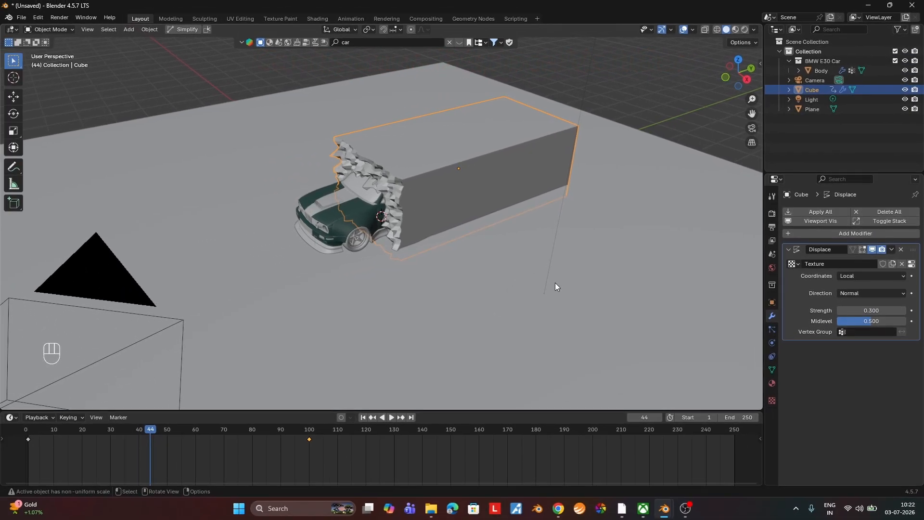
Apply smooth shading to the displaced Cube.
{"action": "middle_click_drag", "start_coordinate": [556, 287], "coordinate": [572, 278]}
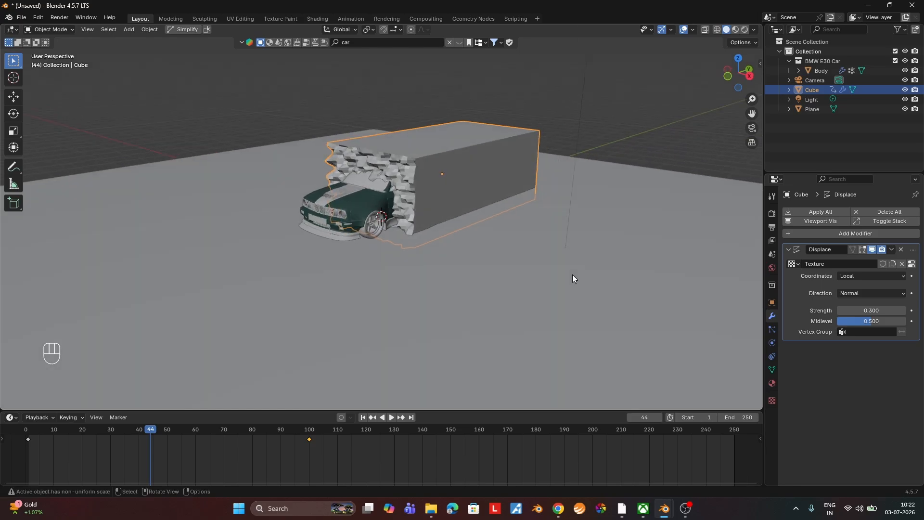
{"action": "scroll", "coordinate": [442, 212], "scroll_direction": "up", "scroll_amount": 4}
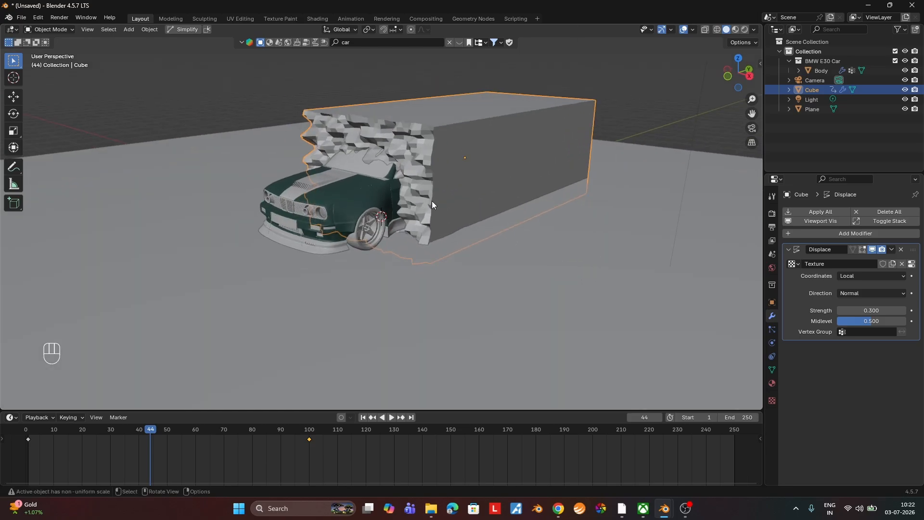
{"action": "scroll", "coordinate": [432, 200], "scroll_direction": "down", "scroll_amount": 1}
{"action": "right_click", "coordinate": [425, 196]}
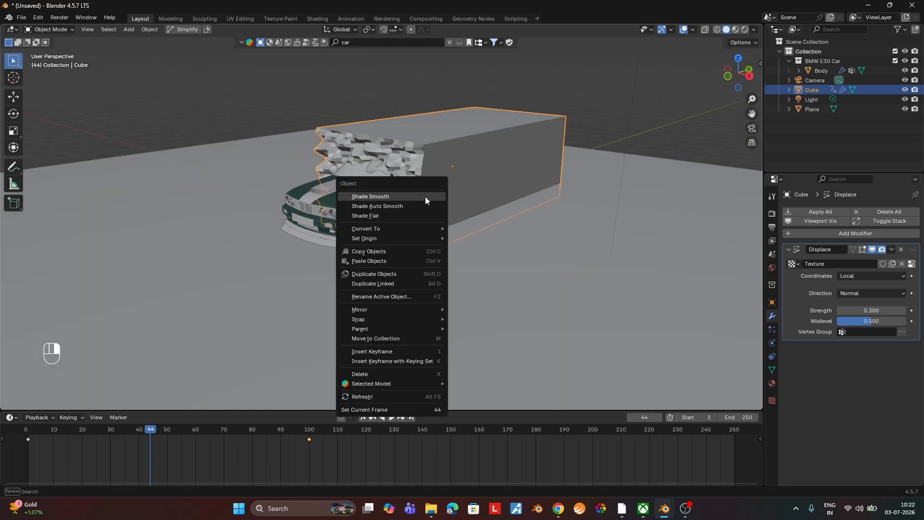
{"action": "left_click", "coordinate": [425, 196]}
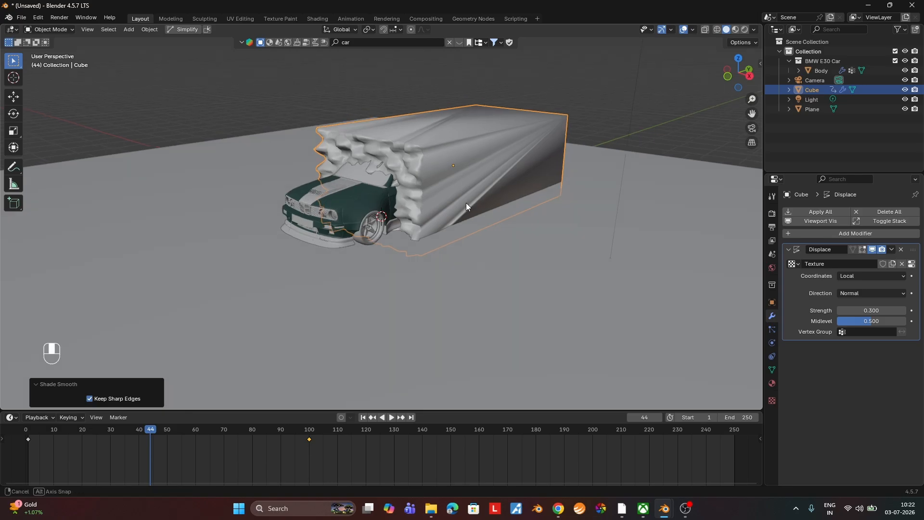
{"action": "mouse_move", "coordinate": [466, 203]}
{"action": "middle_mouse_down"}
{"action": "mouse_move", "coordinate": [435, 228]}
{"action": "mouse_move", "coordinate": [469, 210]}
{"action": "mouse_move", "coordinate": [461, 211]}
{"action": "middle_mouse_up"}
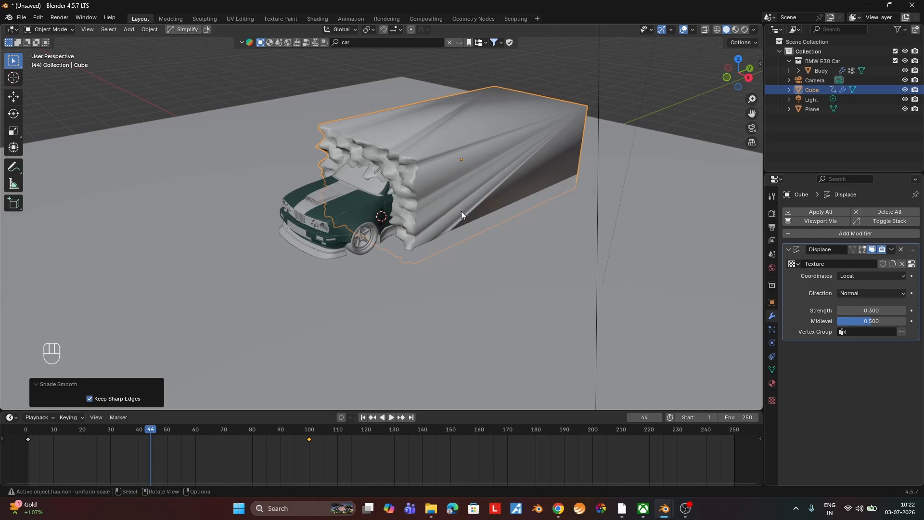
In Edit Mode, box-select all faces of the Cube's front from the front view and subdivide them with one cut.
{"action": "key", "text": "Tab"}
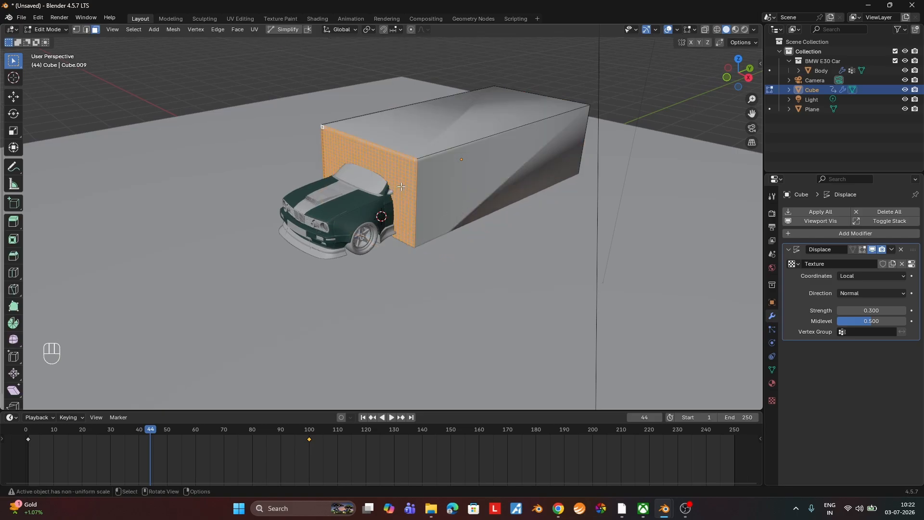
{"action": "left_click", "coordinate": [748, 78]}
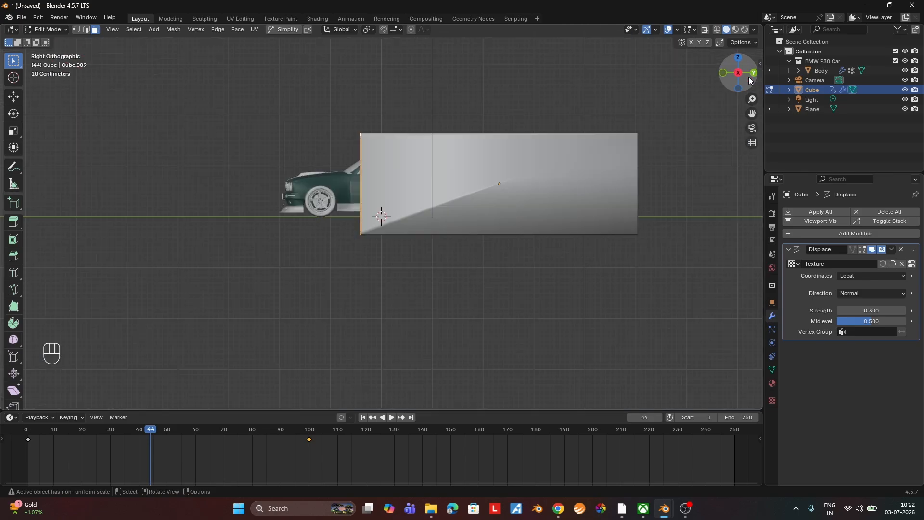
{"action": "left_click", "coordinate": [748, 77]}
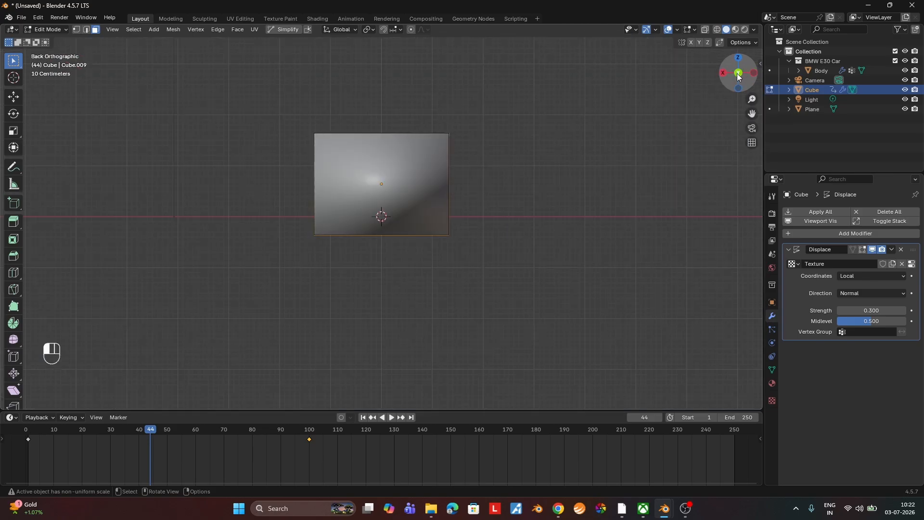
{"action": "left_click", "coordinate": [739, 73]}
{"action": "left_click_drag", "start_coordinate": [511, 101], "coordinate": [206, 311]}
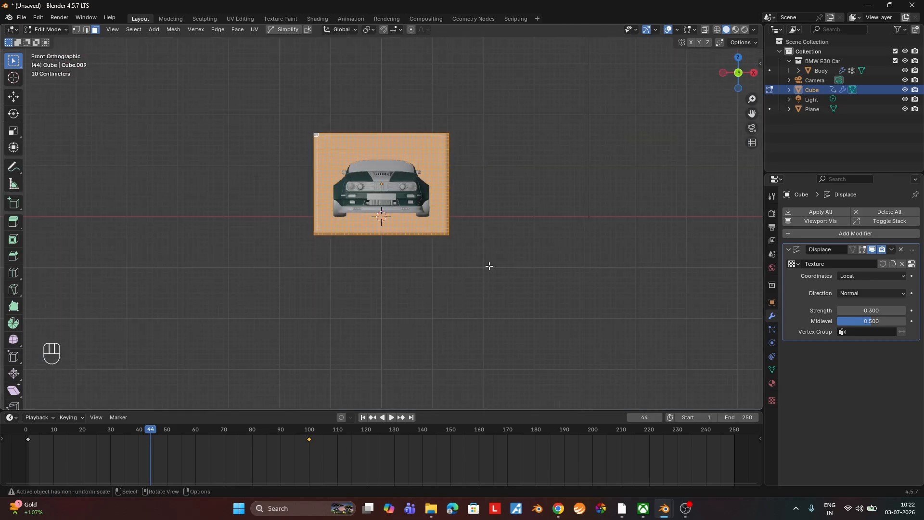
{"action": "middle_click_drag", "start_coordinate": [488, 264], "coordinate": [407, 294]}
{"action": "right_click", "coordinate": [404, 190]}
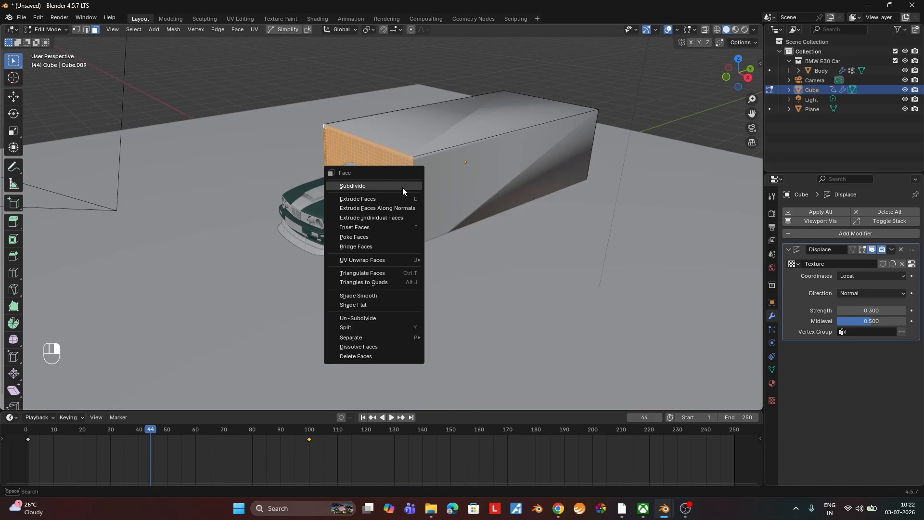
{"action": "left_click", "coordinate": [402, 191]}
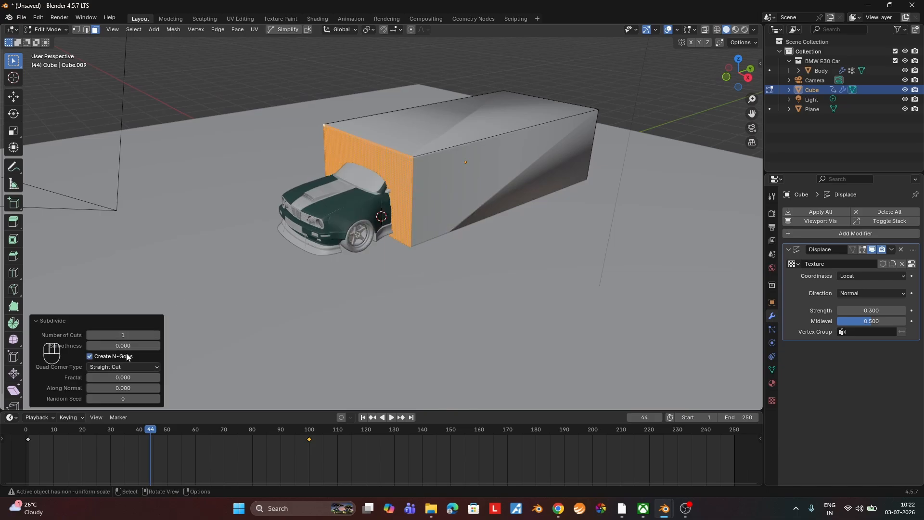
Increase the number of subdivision cuts on the Cube's front, leave Edit Mode, and set the Displace strength to 0.15.
{"action": "left_click", "coordinate": [157, 334]}
{"action": "key", "text": "Tab"}
{"action": "scroll", "coordinate": [445, 249], "scroll_direction": "up", "scroll_amount": 2}
{"action": "double_click", "coordinate": [870, 310]}
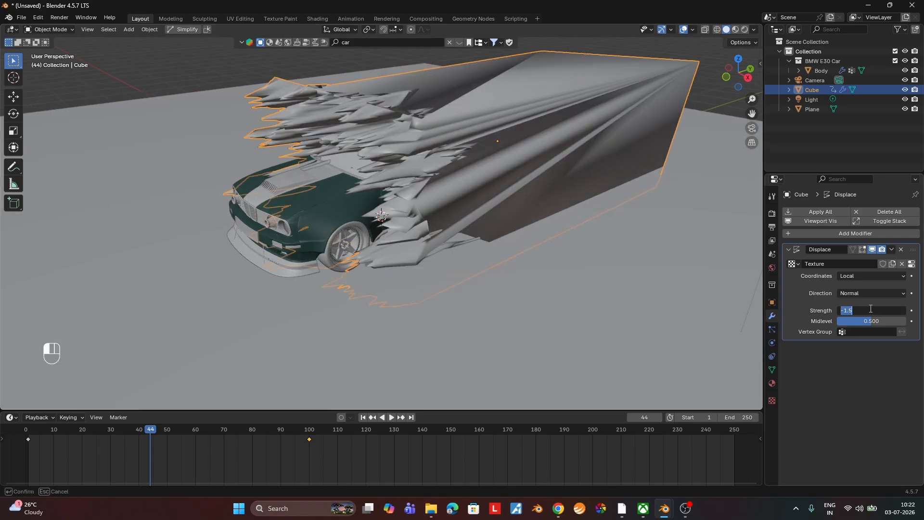
{"action": "type", "text": ".1"}
{"action": "key", "text": "Return"}
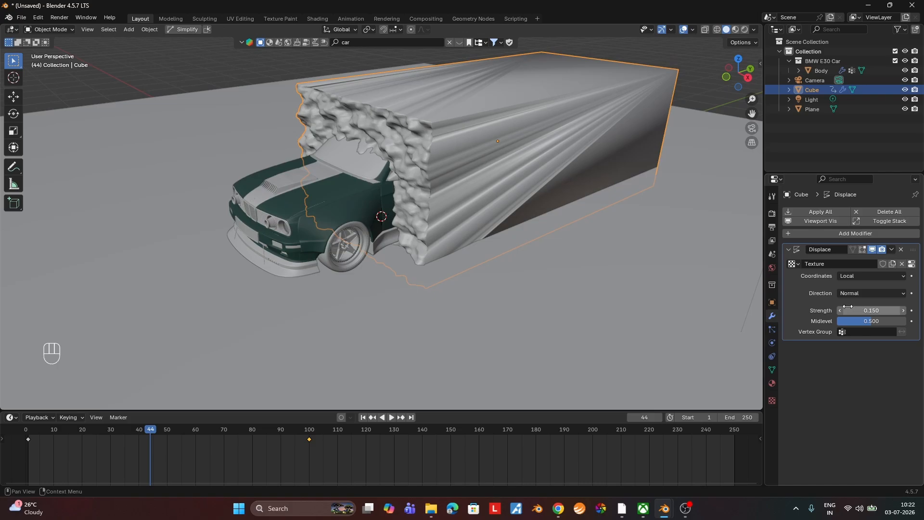
Hide the Cube in the viewport and play the animation to preview the car reveal, stopping at frame 81.
{"action": "left_click", "coordinate": [904, 90]}
{"action": "middle_click_drag", "start_coordinate": [538, 229], "coordinate": [600, 241]}
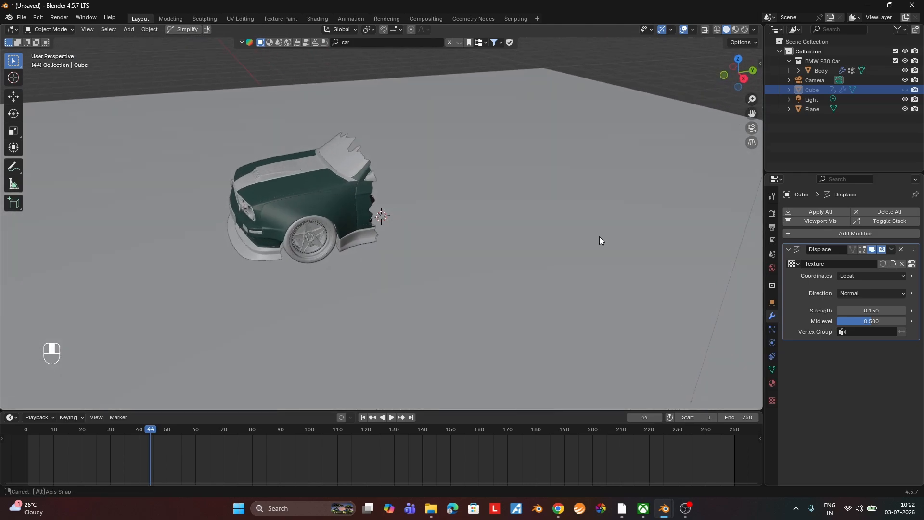
{"action": "left_click", "coordinate": [388, 418]}
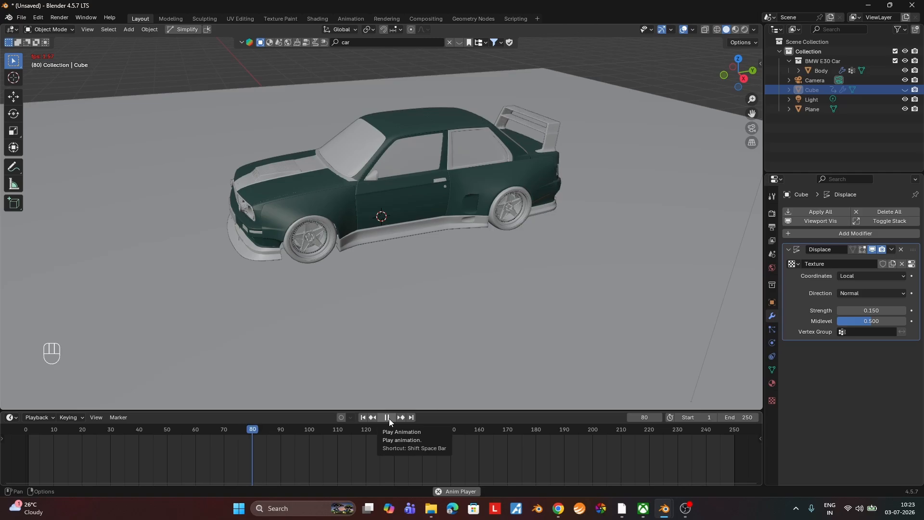
{"action": "left_click", "coordinate": [387, 417]}
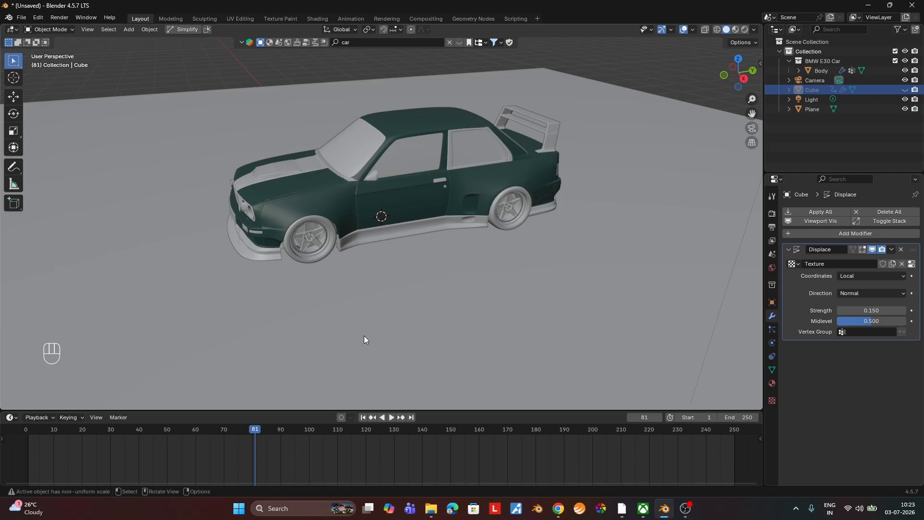
Save the project as demo_car_reveal.blend in D:\Blender.
{"action": "key", "text": "ctrl+s"}
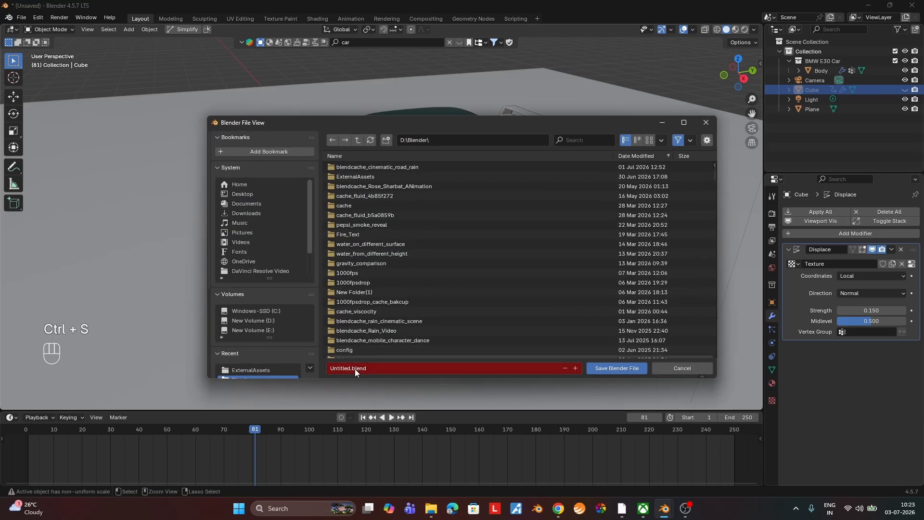
{"action": "type", "text": "demo_carreveal"}
{"action": "key", "text": "Return"}
Select the Camera and return the timeline to frame 1.
{"action": "middle_click_drag", "start_coordinate": [382, 331], "coordinate": [544, 225]}
{"action": "left_click", "coordinate": [812, 80]}
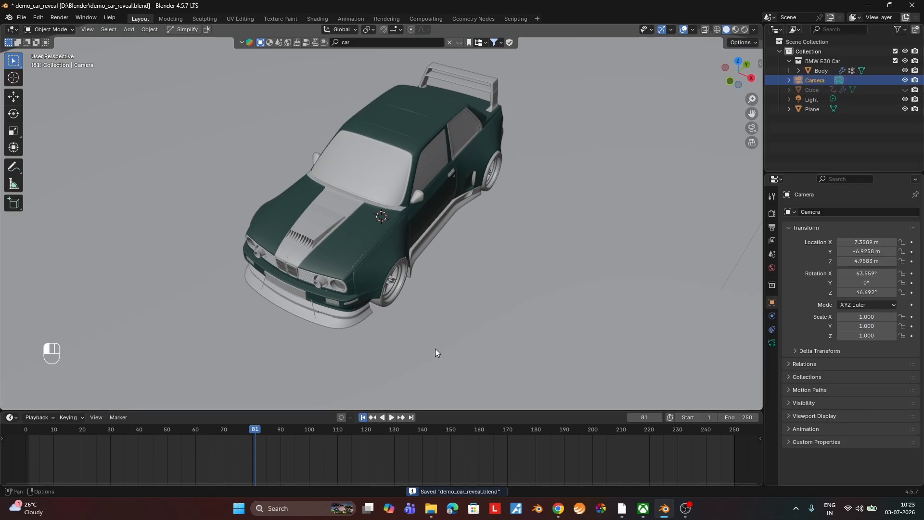
{"action": "key", "text": "shift+Left"}
{"action": "scroll", "coordinate": [431, 336], "scroll_direction": "down", "scroll_amount": 5}
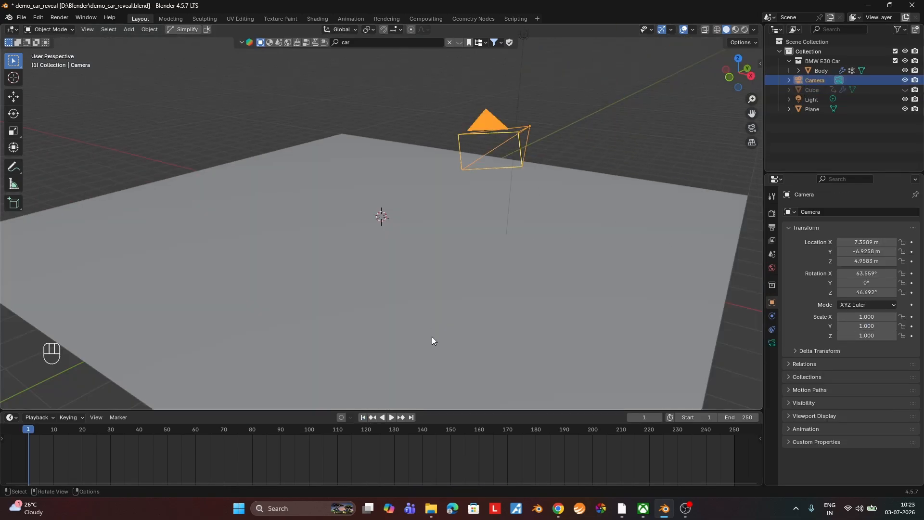
{"action": "middle_click_drag", "start_coordinate": [431, 336], "coordinate": [377, 342]}
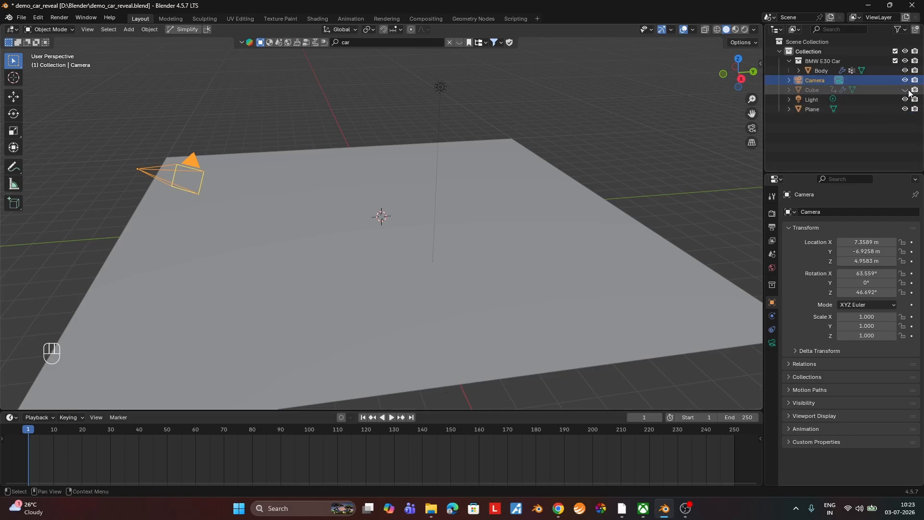
Turn off the viewport display of the car Body's Boolean modifier and look through the camera.
{"action": "left_click", "coordinate": [843, 90]}
{"action": "left_click", "coordinate": [828, 68]}
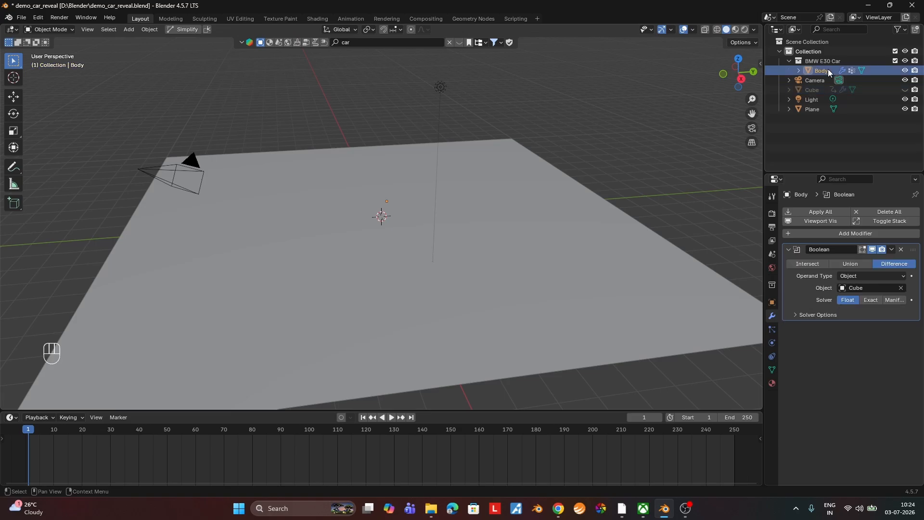
{"action": "left_click", "coordinate": [870, 249]}
{"action": "middle_click_drag", "start_coordinate": [403, 238], "coordinate": [698, 153]}
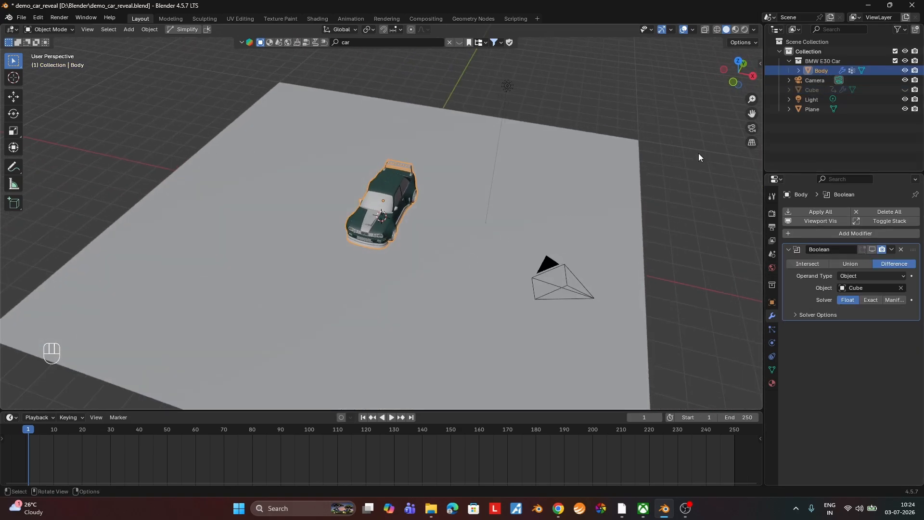
{"action": "left_click", "coordinate": [751, 129]}
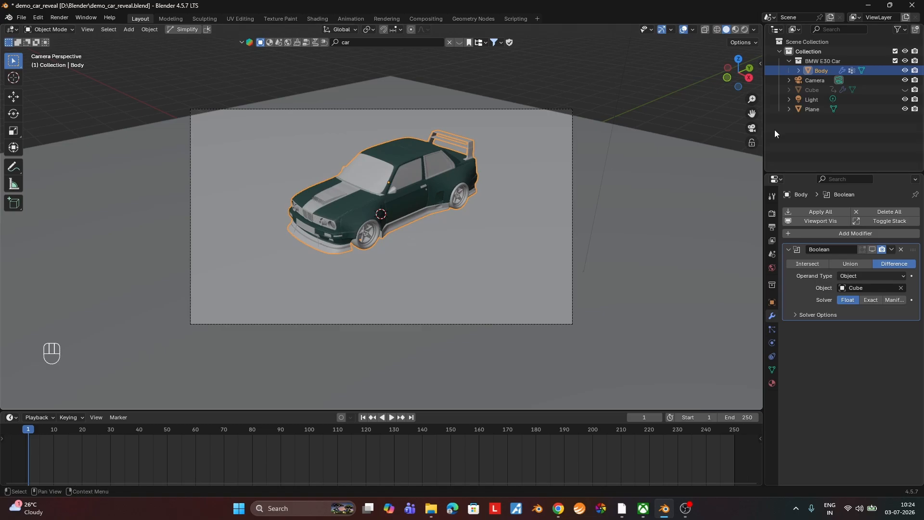
Set the render engine to Cycles with GPU Compute as the device.
{"action": "left_click", "coordinate": [771, 215]}
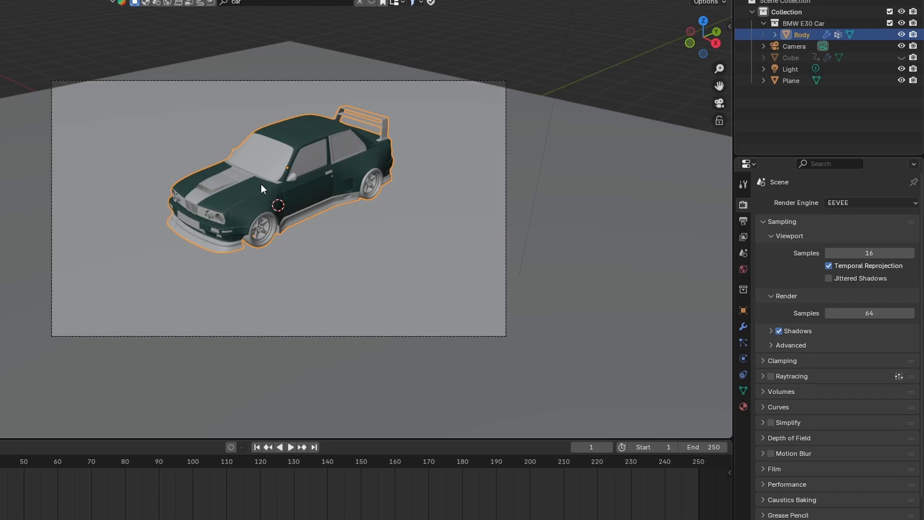
{"action": "left_click", "coordinate": [863, 202]}
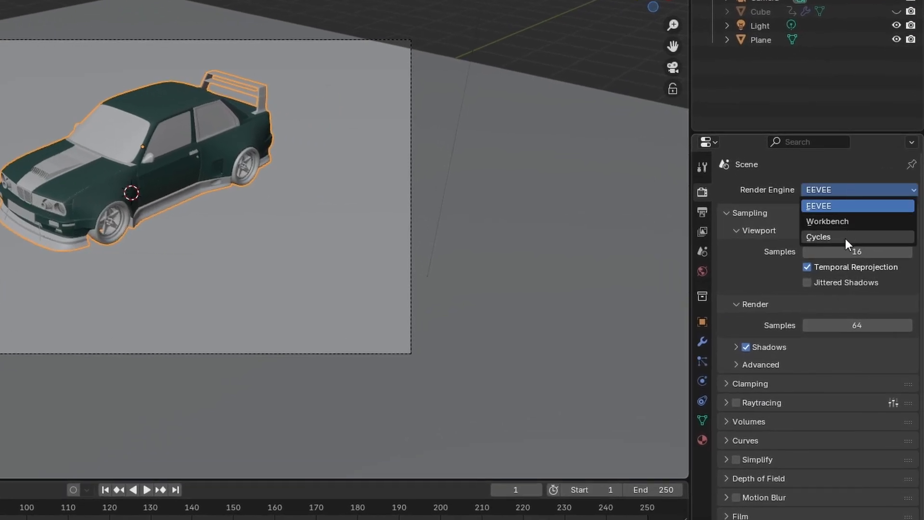
{"action": "left_click", "coordinate": [845, 238]}
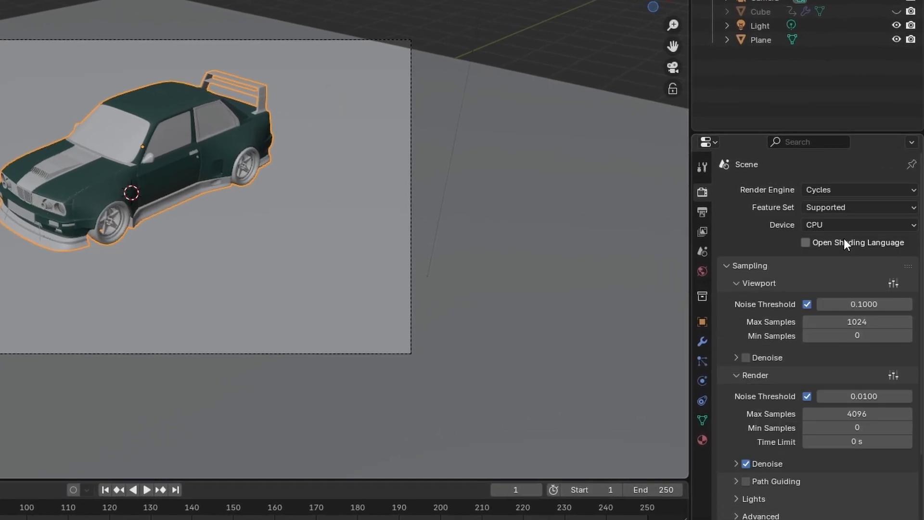
{"action": "left_click", "coordinate": [819, 224]}
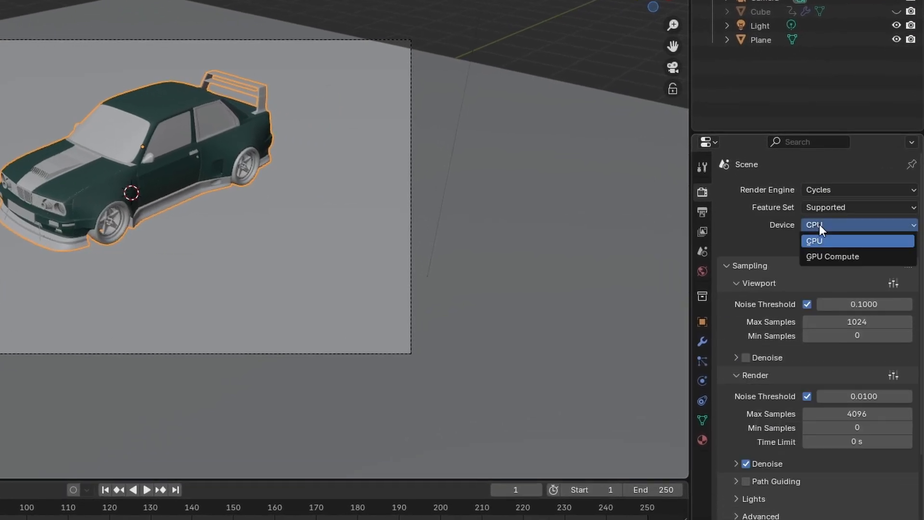
{"action": "left_click", "coordinate": [819, 256]}
Set the render Max Samples to 256 and expand the render Denoise settings.
{"action": "scroll", "coordinate": [808, 265], "scroll_direction": "down", "scroll_amount": 4}
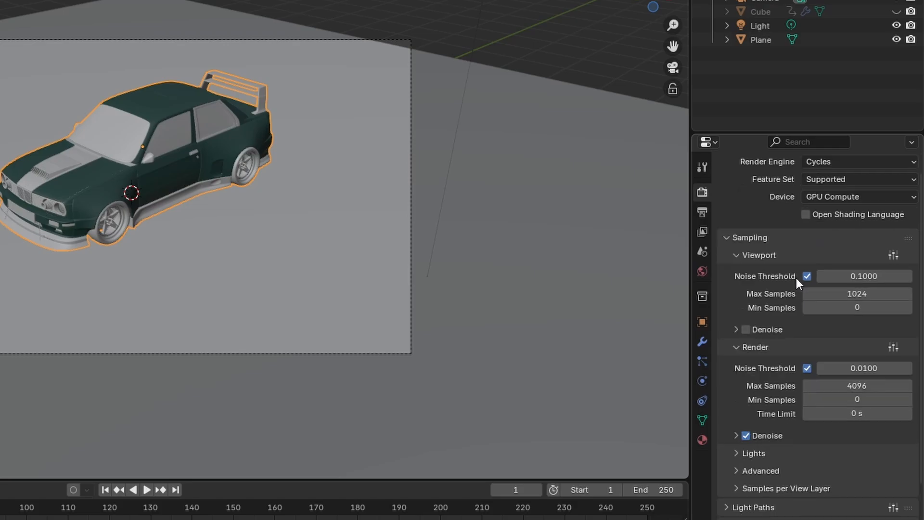
{"action": "double_click", "coordinate": [831, 329]}
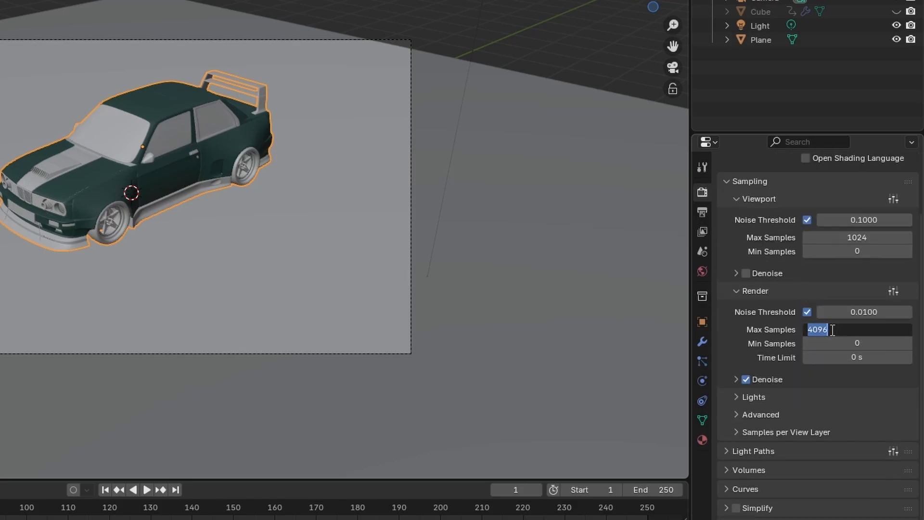
{"action": "type", "text": "256"}
{"action": "key", "text": "Return"}
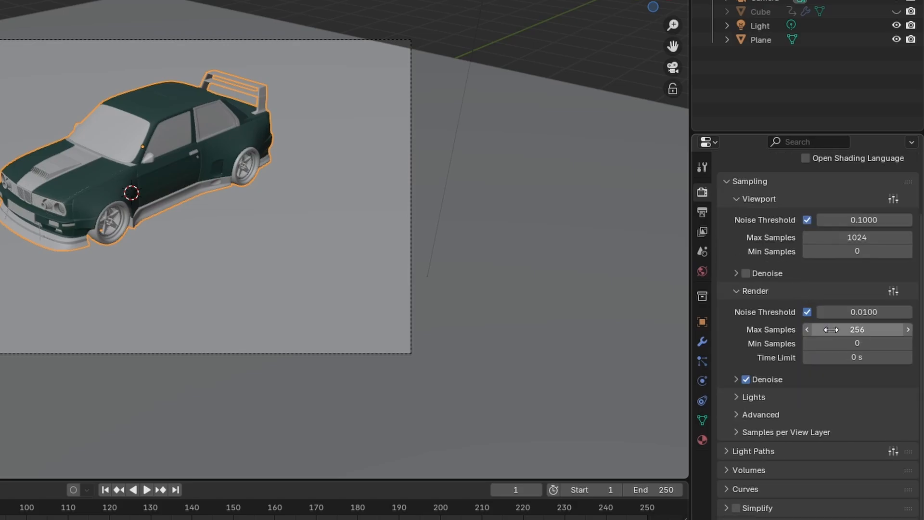
{"action": "left_click", "coordinate": [736, 380]}
{"action": "scroll", "coordinate": [781, 438], "scroll_direction": "down", "scroll_amount": 7}
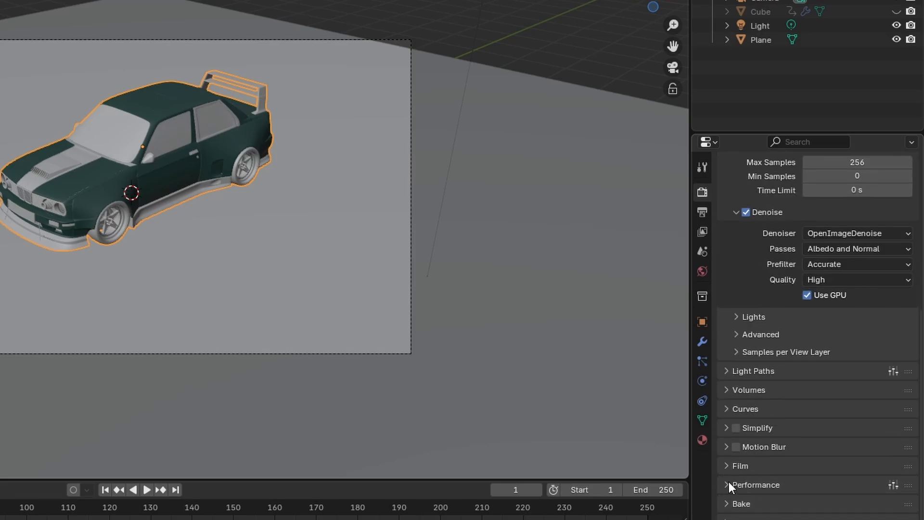
Set the compositor device to GPU in the render performance settings.
{"action": "left_click", "coordinate": [728, 484]}
{"action": "scroll", "coordinate": [753, 473], "scroll_direction": "down", "scroll_amount": 6}
{"action": "left_click", "coordinate": [746, 359]}
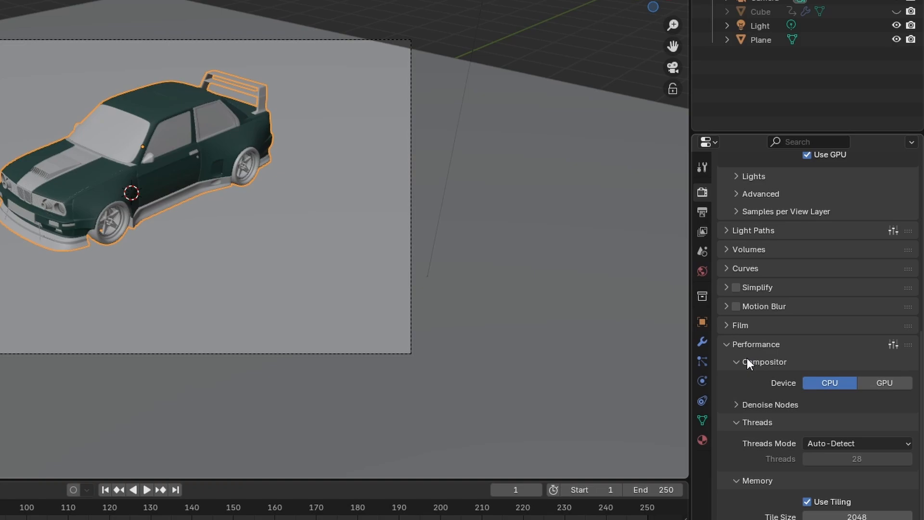
{"action": "left_click", "coordinate": [901, 383]}
Disable Use Tiling and enable Persistent Data for the final render.
{"action": "scroll", "coordinate": [817, 418], "scroll_direction": "down", "scroll_amount": 5}
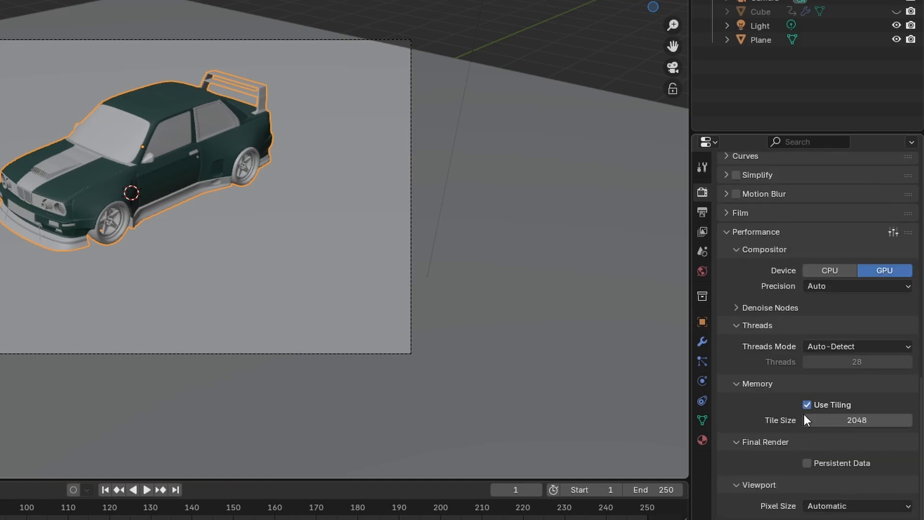
{"action": "left_click", "coordinate": [806, 404]}
{"action": "left_click", "coordinate": [807, 462]}
{"action": "scroll", "coordinate": [794, 465], "scroll_direction": "down", "scroll_amount": 1}
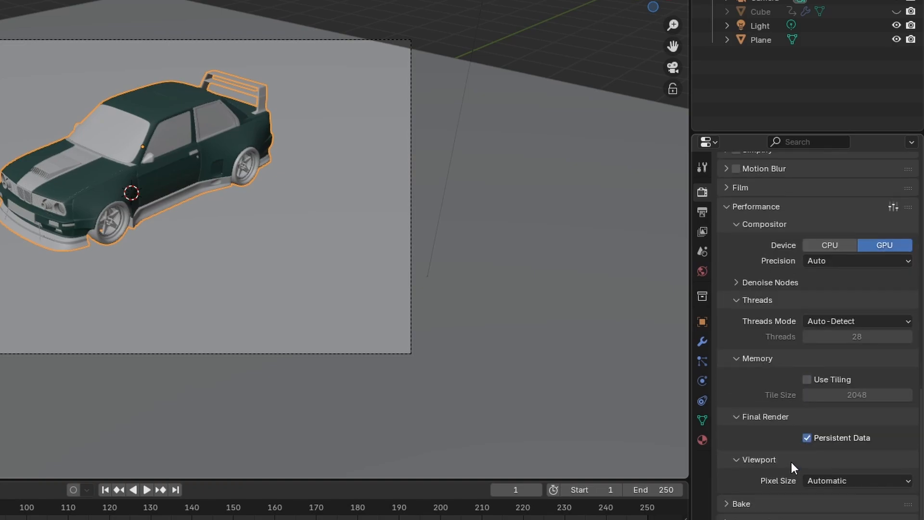
Set the output frame range's end to frame 100.
{"action": "left_click", "coordinate": [702, 211]}
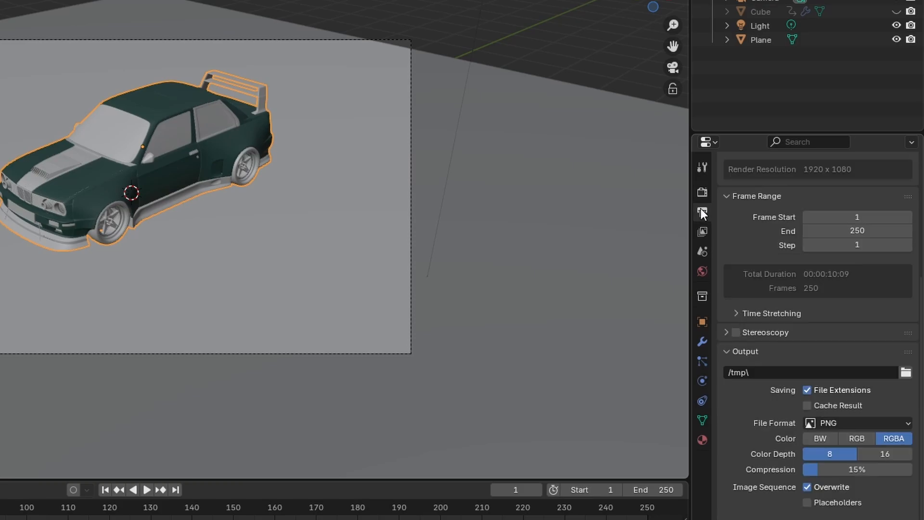
{"action": "scroll", "coordinate": [798, 258], "scroll_direction": "up", "scroll_amount": 8}
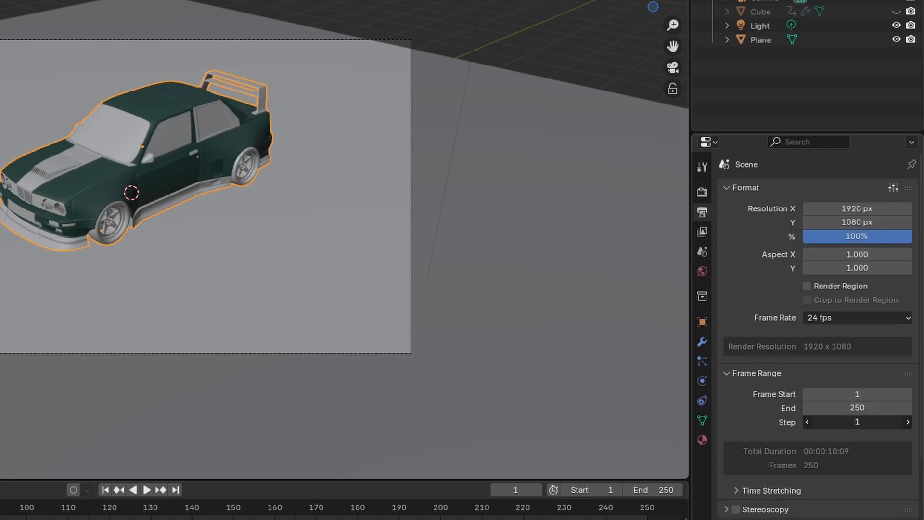
{"action": "double_click", "coordinate": [833, 406]}
{"action": "type", "text": "100"}
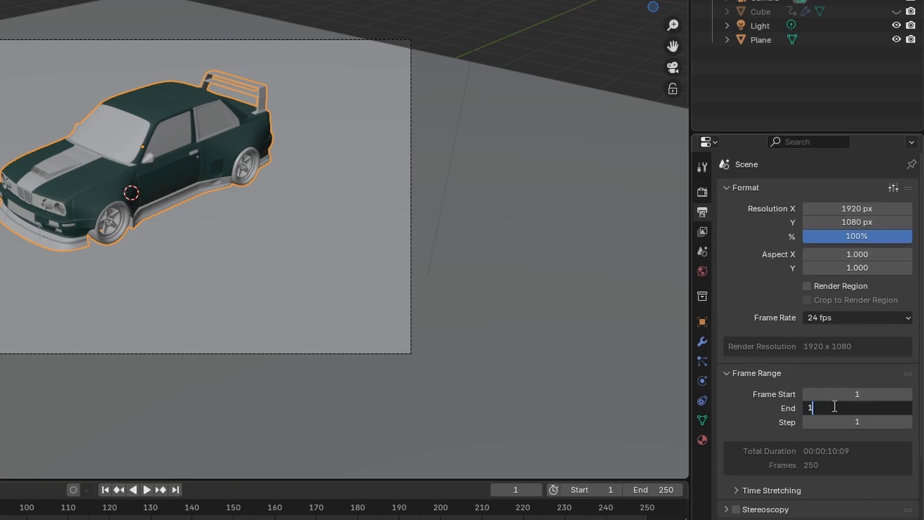
{"action": "key", "text": "Return"}
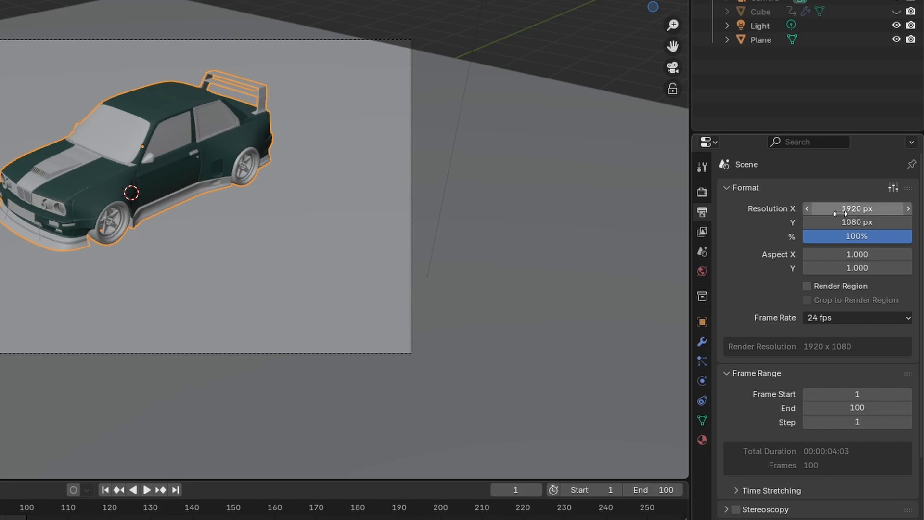
Set the output resolution to 1080 px by 1920 px.
{"action": "double_click", "coordinate": [866, 208]}
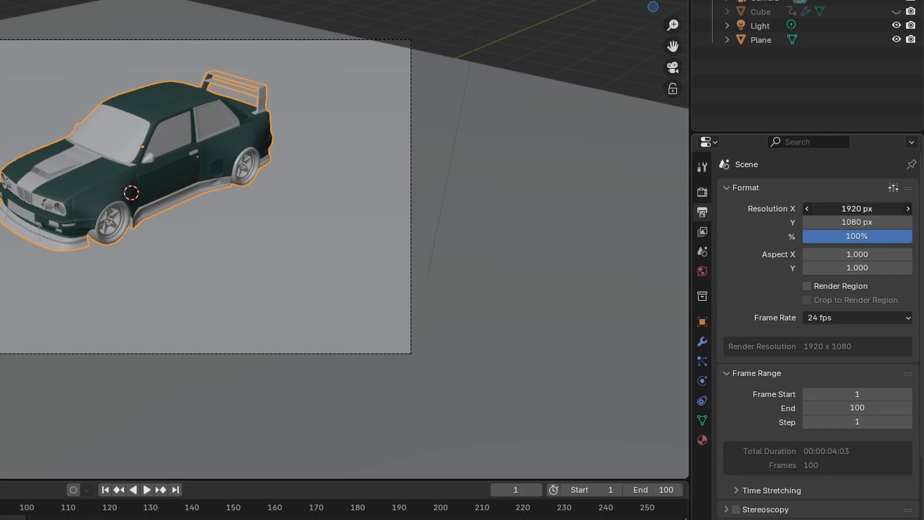
{"action": "type", "text": "1080"}
{"action": "key", "text": "Tab"}
{"action": "type", "text": "1920"}
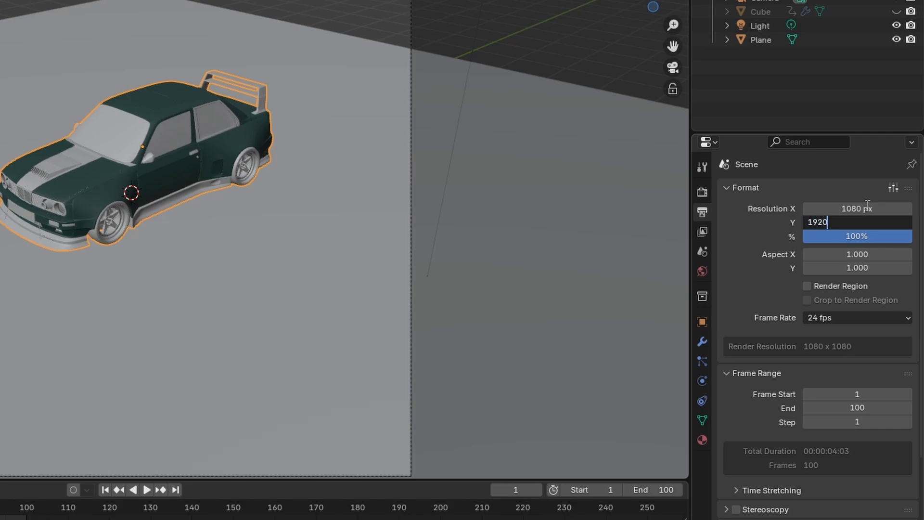
{"action": "key", "text": "Return"}
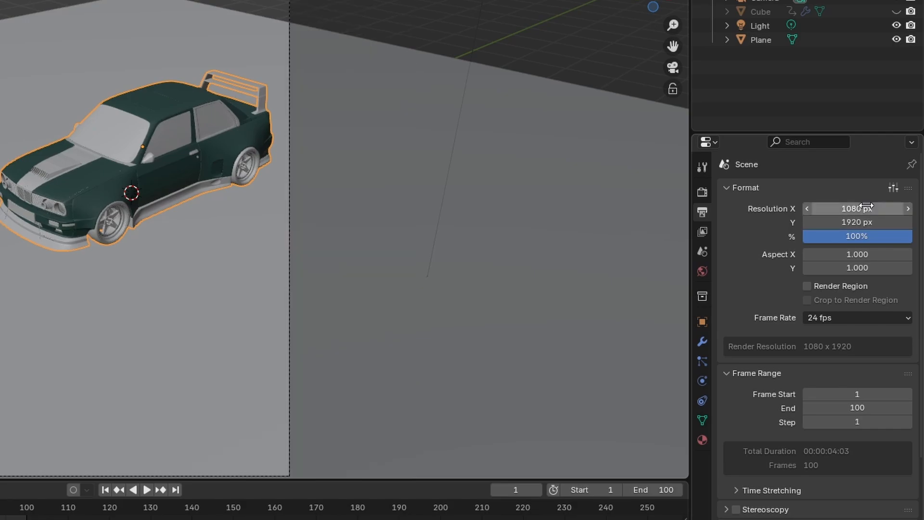
Enable Render Region and Crop to Render Region for the output.
{"action": "scroll", "coordinate": [850, 326], "scroll_direction": "down", "scroll_amount": 1}
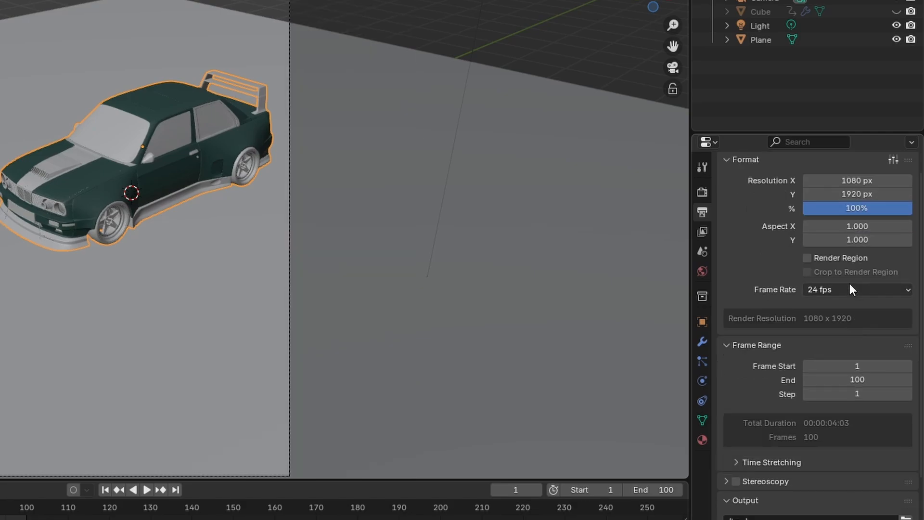
{"action": "left_click", "coordinate": [844, 258]}
{"action": "left_click", "coordinate": [841, 271]}
Create a folder named demo_car_reveal inside the Videos folder for the render output.
{"action": "scroll", "coordinate": [837, 332], "scroll_direction": "down", "scroll_amount": 3}
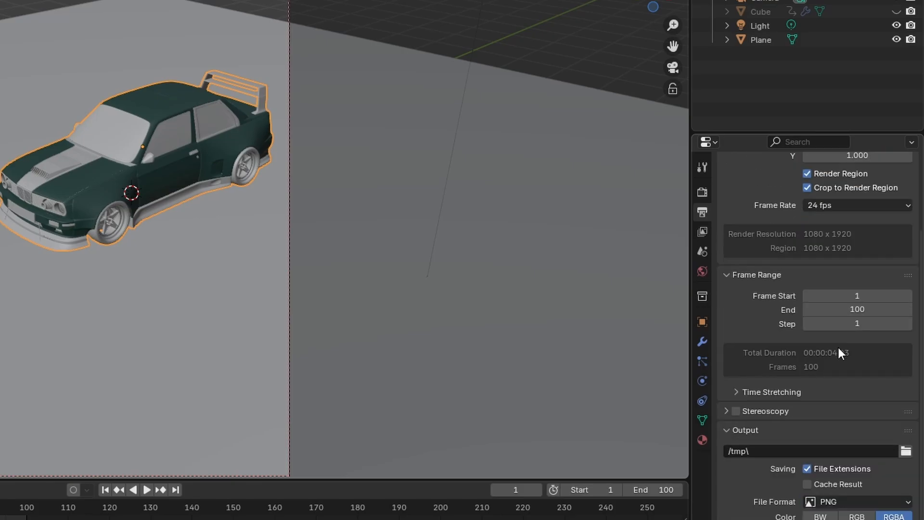
{"action": "scroll", "coordinate": [839, 353], "scroll_direction": "down", "scroll_amount": 3}
{"action": "left_click", "coordinate": [905, 371]}
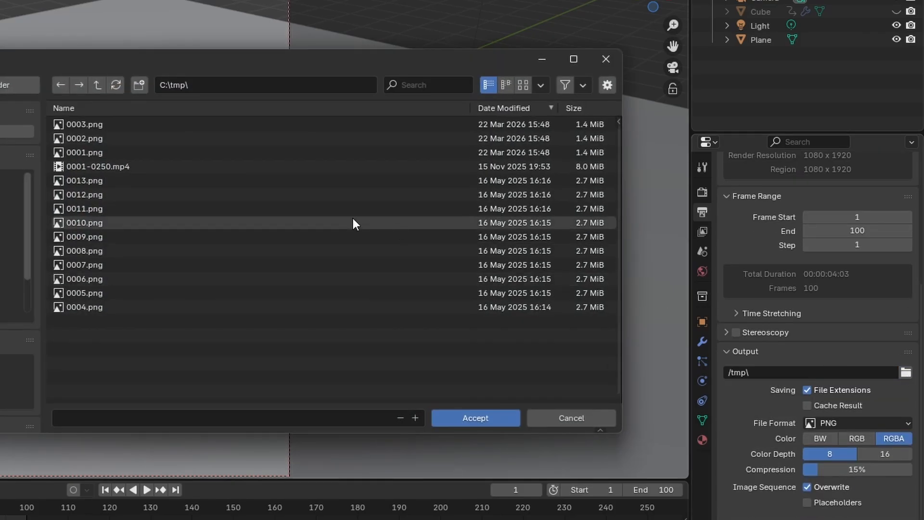
{"action": "left_click", "coordinate": [8, 264]}
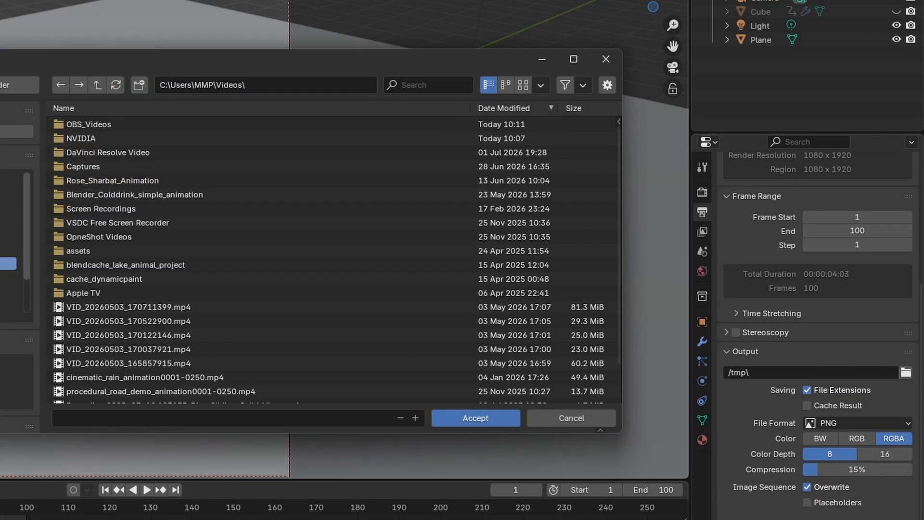
{"action": "left_click", "coordinate": [140, 84]}
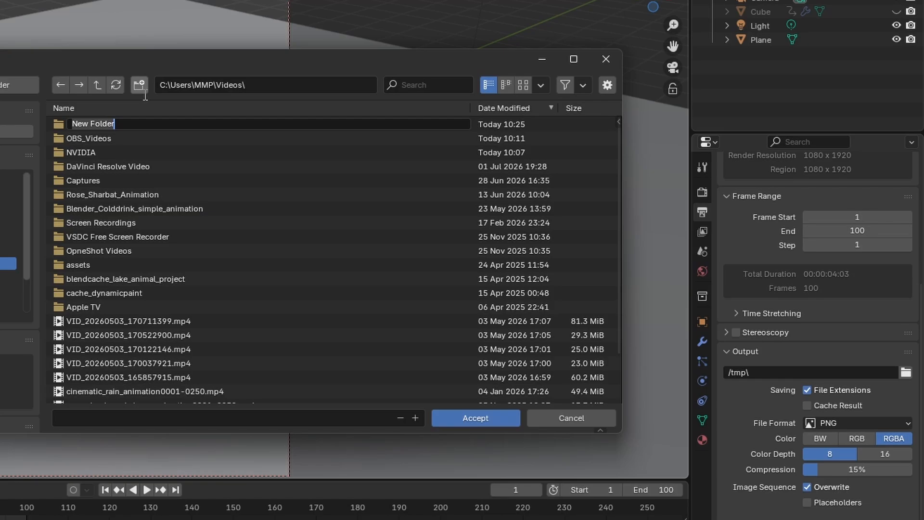
{"action": "type", "text": "demo_car_reveal"}
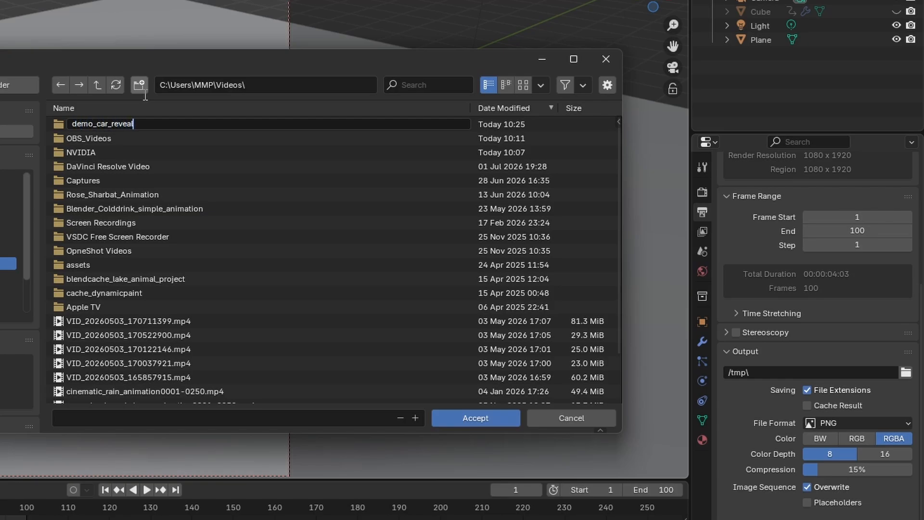
{"action": "key", "text": "Return"}
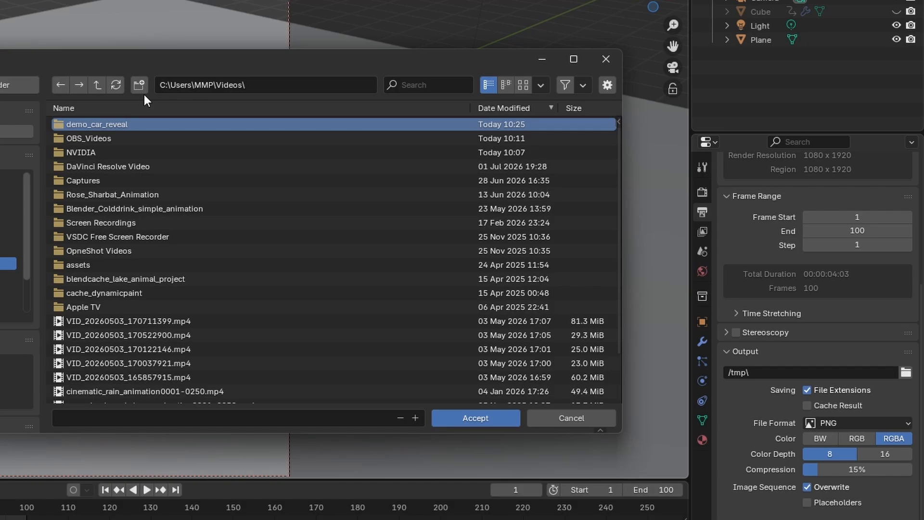
Use the demo_car_reveal folder as the output path and set the PNG color depth to 16.
{"action": "double_click", "coordinate": [143, 123]}
{"action": "left_click", "coordinate": [484, 421]}
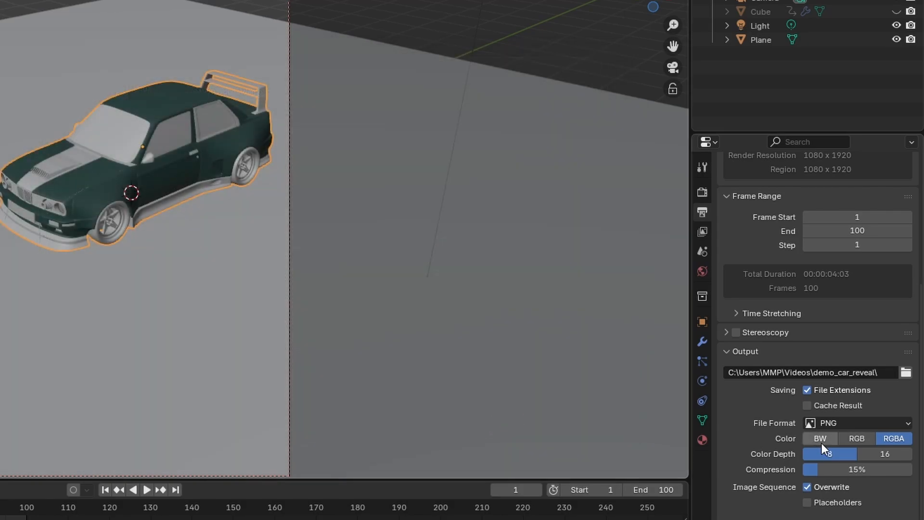
{"action": "left_click", "coordinate": [884, 454]}
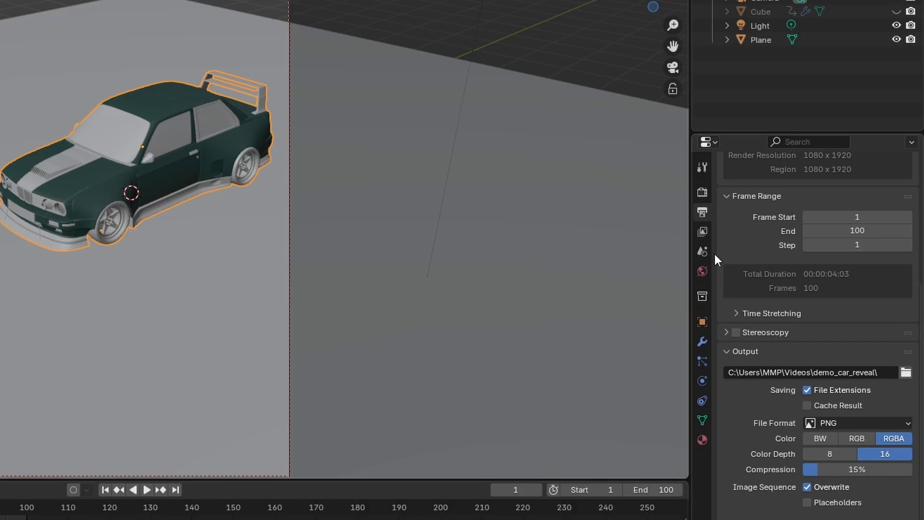
{"action": "left_click", "coordinate": [701, 194]}
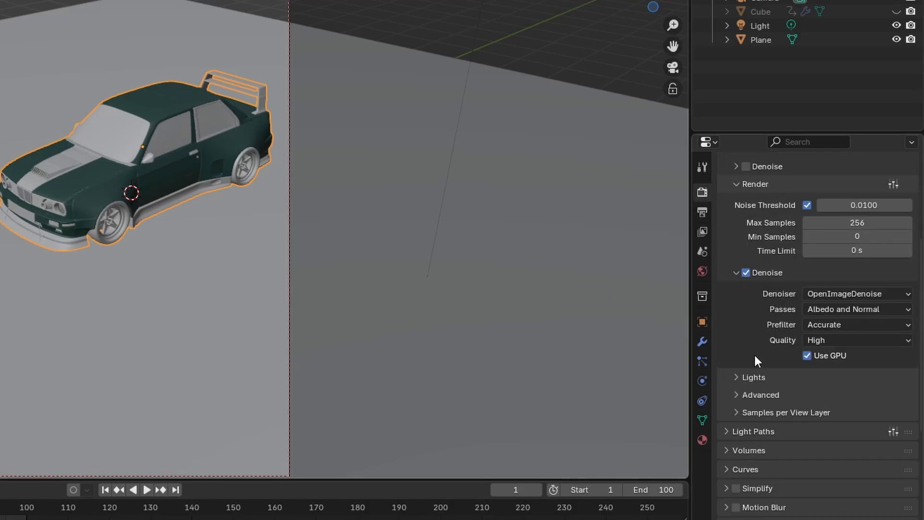
{"action": "scroll", "coordinate": [763, 408], "scroll_direction": "down", "scroll_amount": 10}
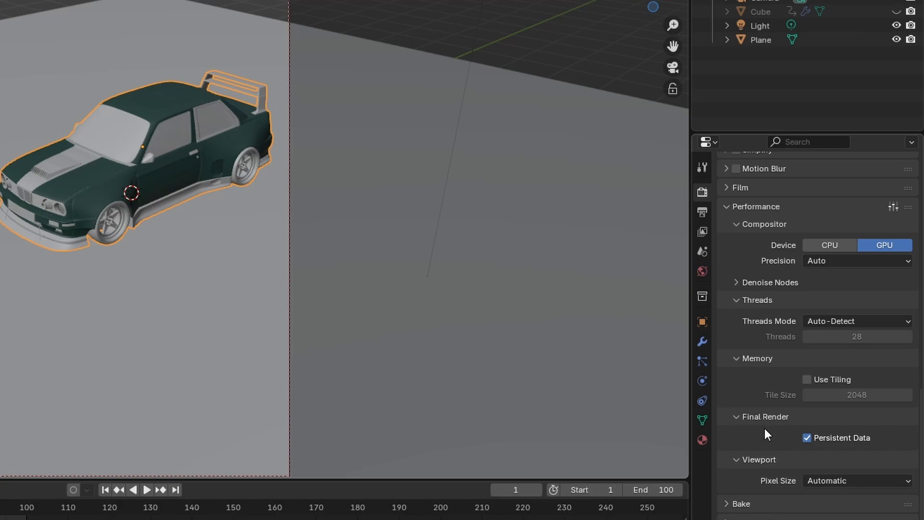
Align the camera to a front three-quarter view of the car, nudged about -0.52 m in view X, and keyframe its location and rotation at frame 1.
{"action": "middle_click_drag", "start_coordinate": [363, 249], "coordinate": [454, 262]}
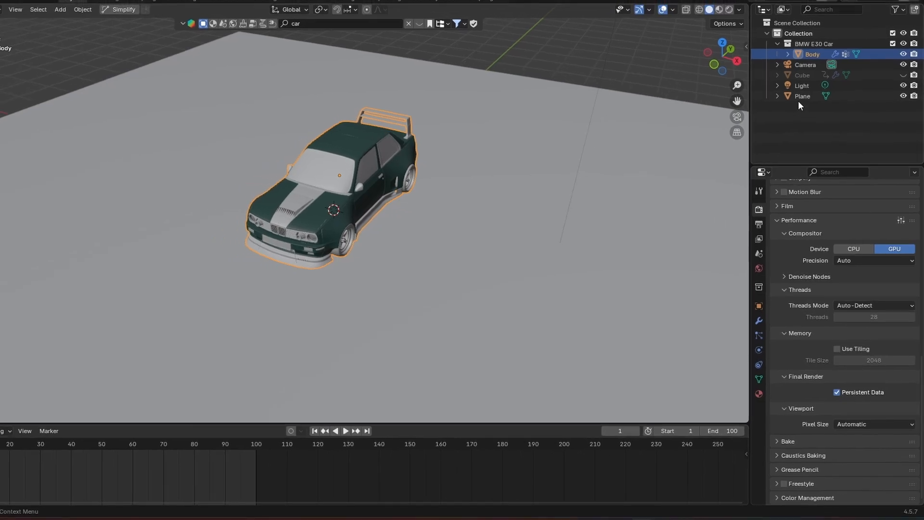
{"action": "left_click", "coordinate": [794, 48]}
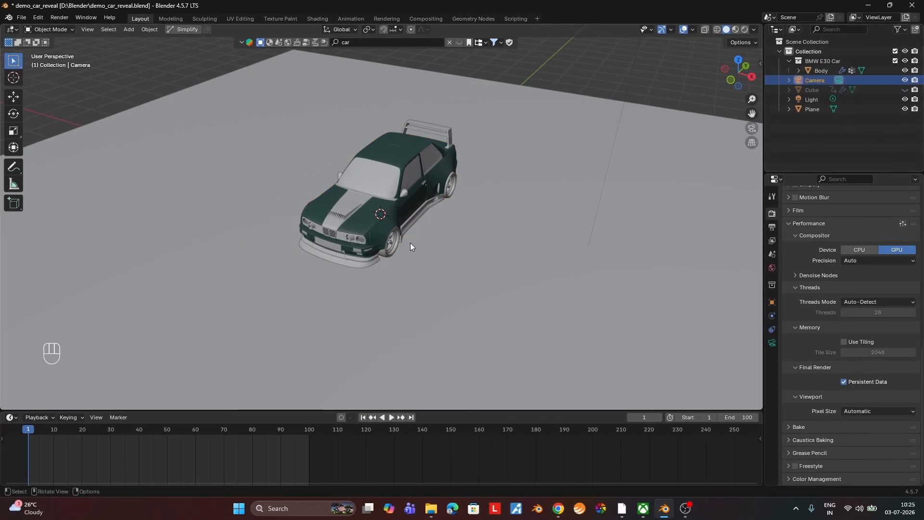
{"action": "key", "text": "ctrl"}
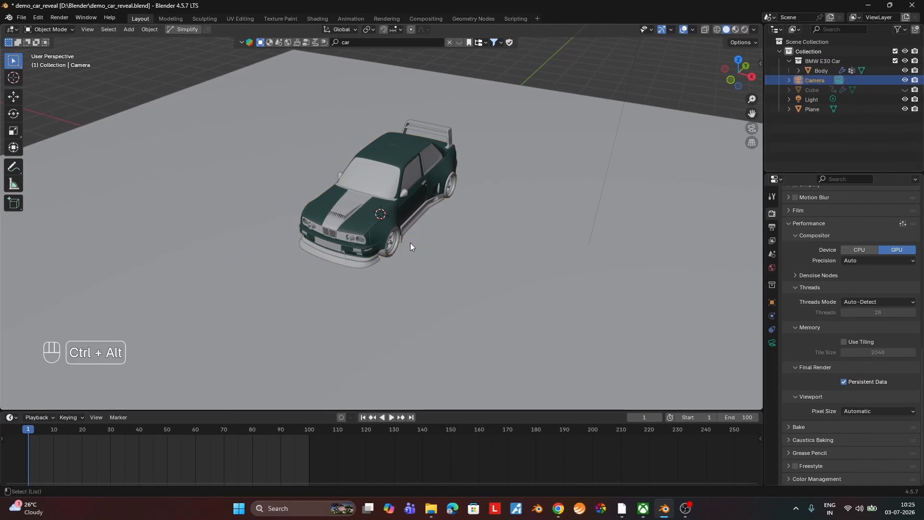
{"action": "key", "text": "ctrl+alt+KP_0"}
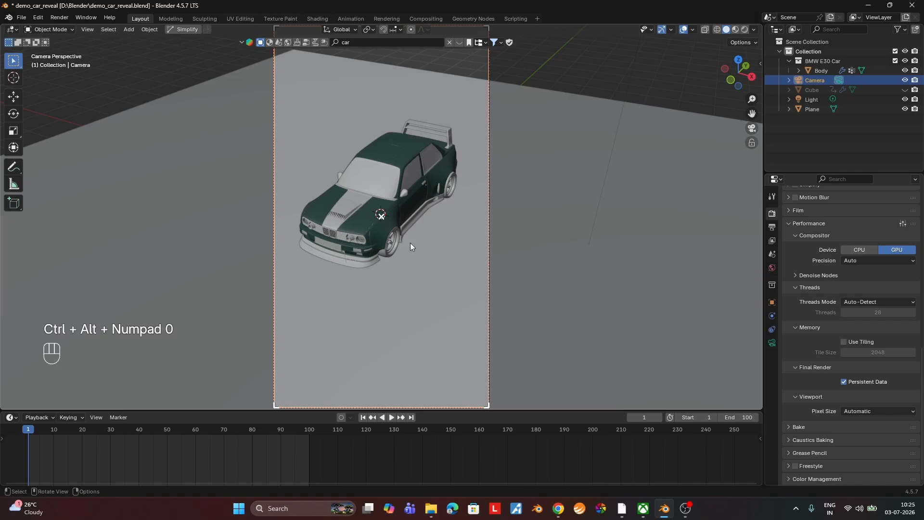
{"action": "key", "text": "g"}
{"action": "left_click", "coordinate": [365, 253]}
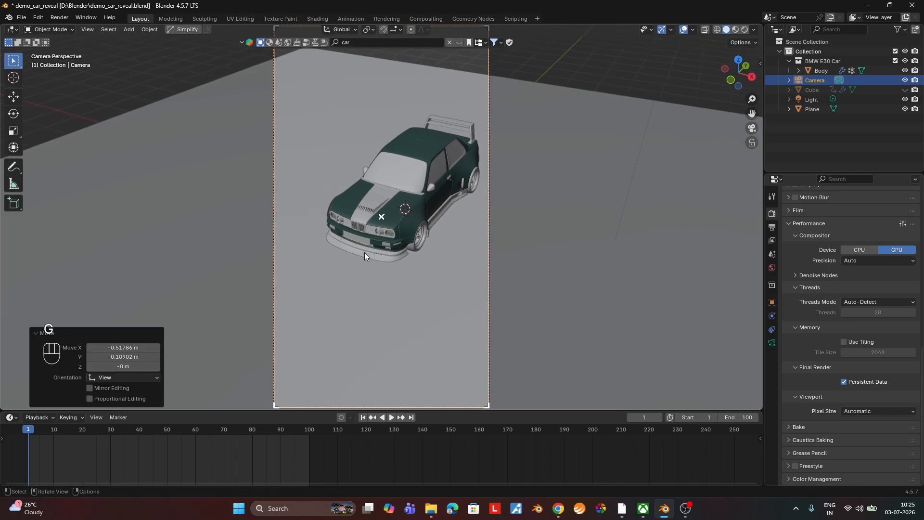
{"action": "key", "text": "k"}
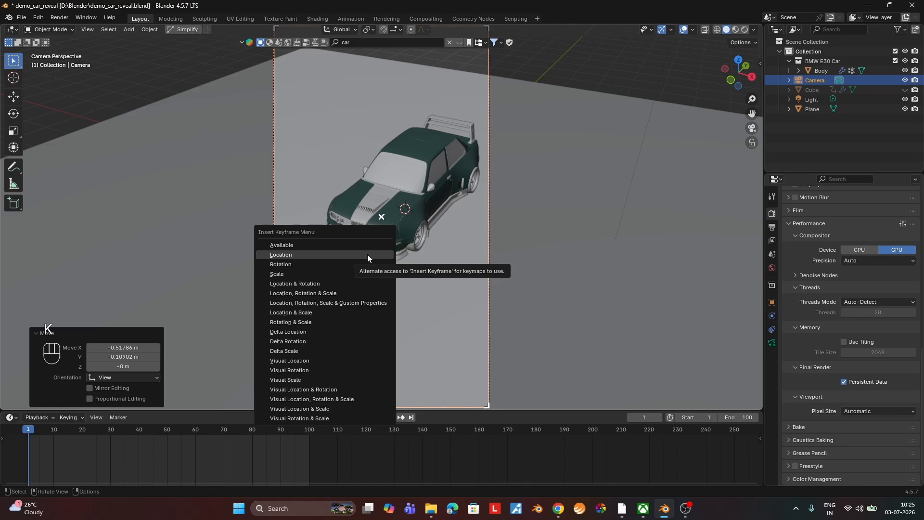
{"action": "left_click", "coordinate": [357, 283]}
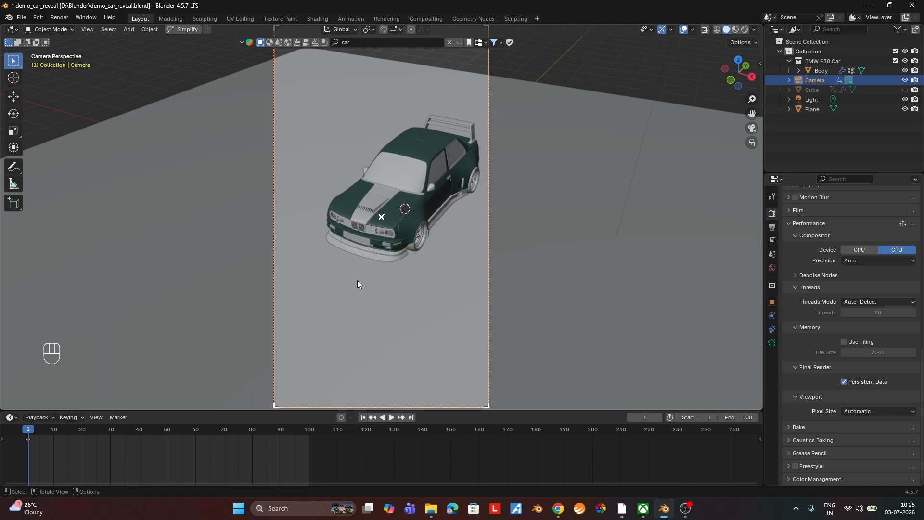
At frame 50, align the camera to the car's side view, shifted about 0.39 m in view X, and keyframe its location and rotation.
{"action": "left_click", "coordinate": [167, 428]}
{"action": "middle_click_drag", "start_coordinate": [574, 262], "coordinate": [506, 242]}
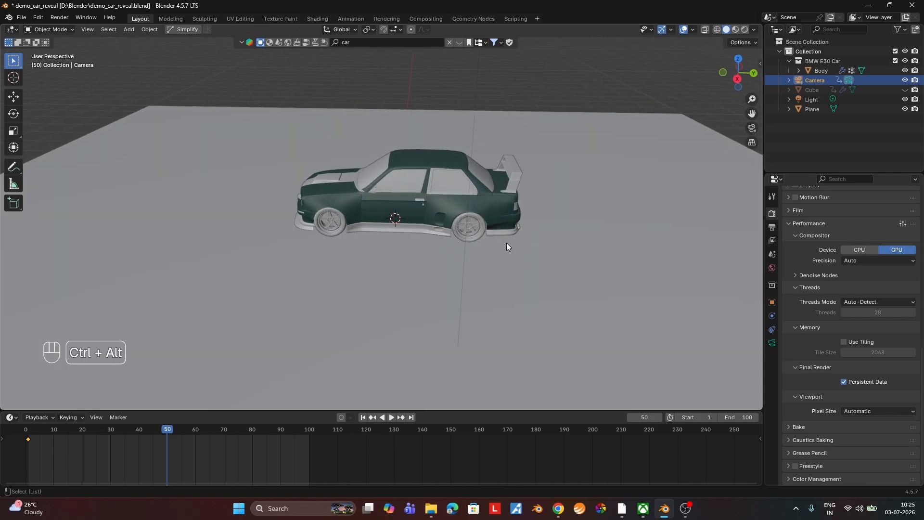
{"action": "key", "text": "ctrl+alt+KP_0"}
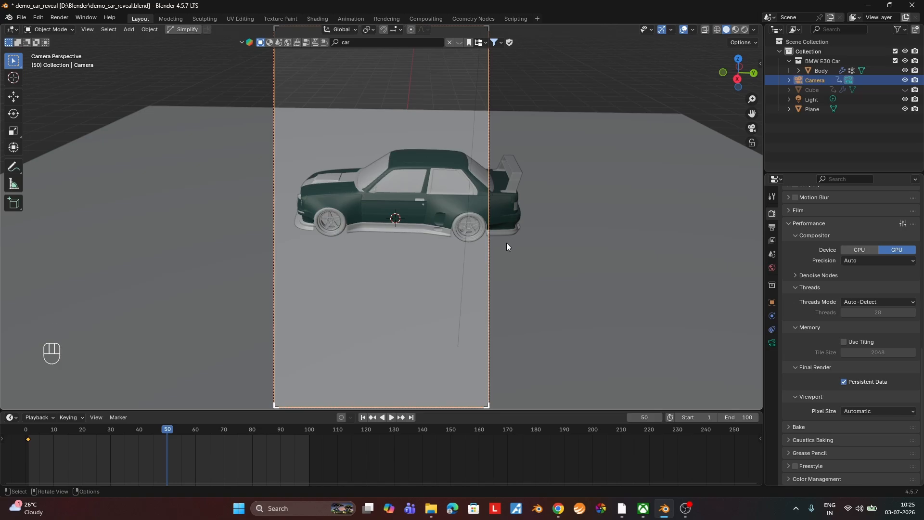
{"action": "key", "text": "g"}
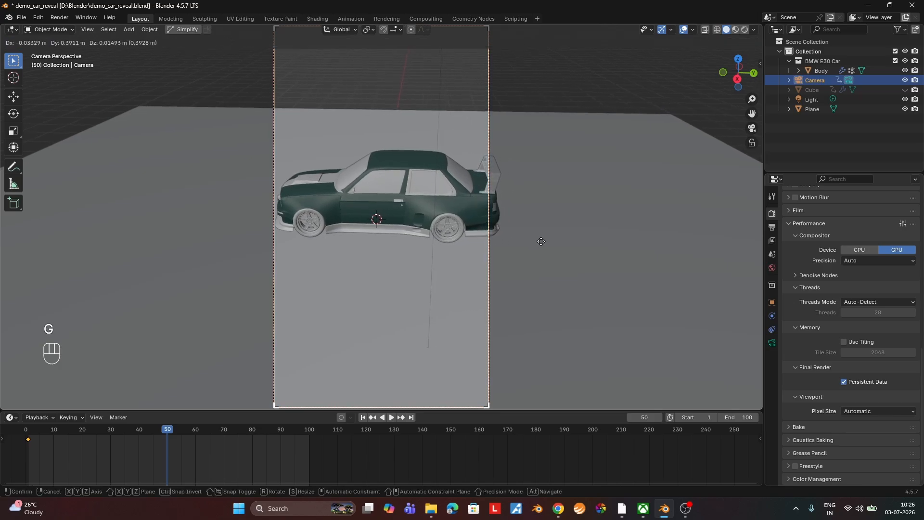
{"action": "left_click", "coordinate": [541, 241]}
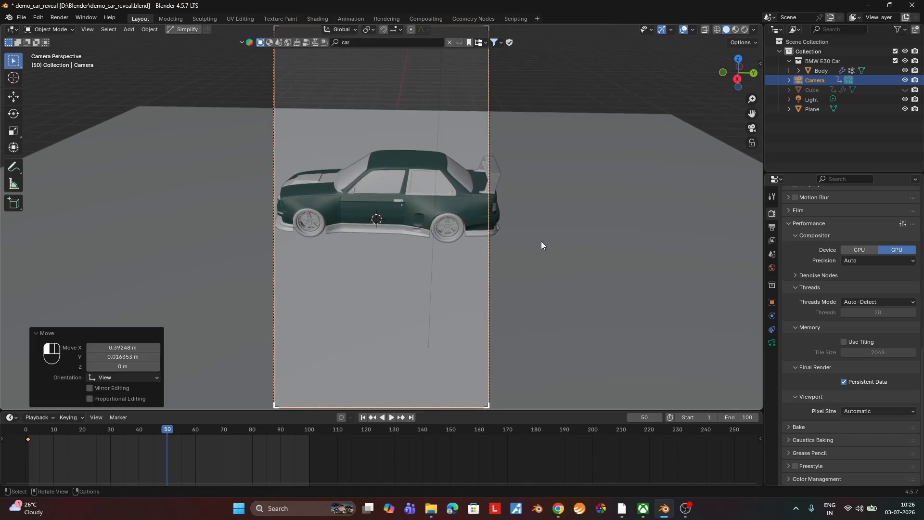
{"action": "key", "text": "k"}
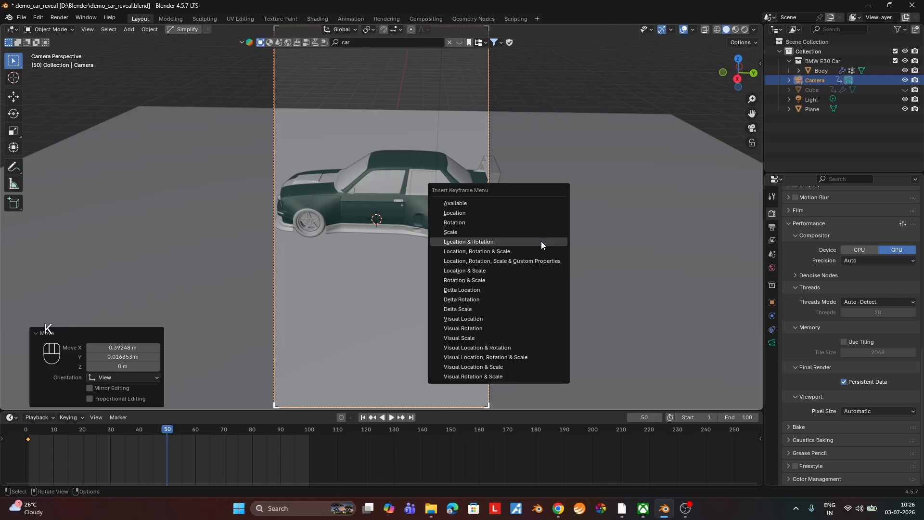
{"action": "left_click", "coordinate": [541, 241]}
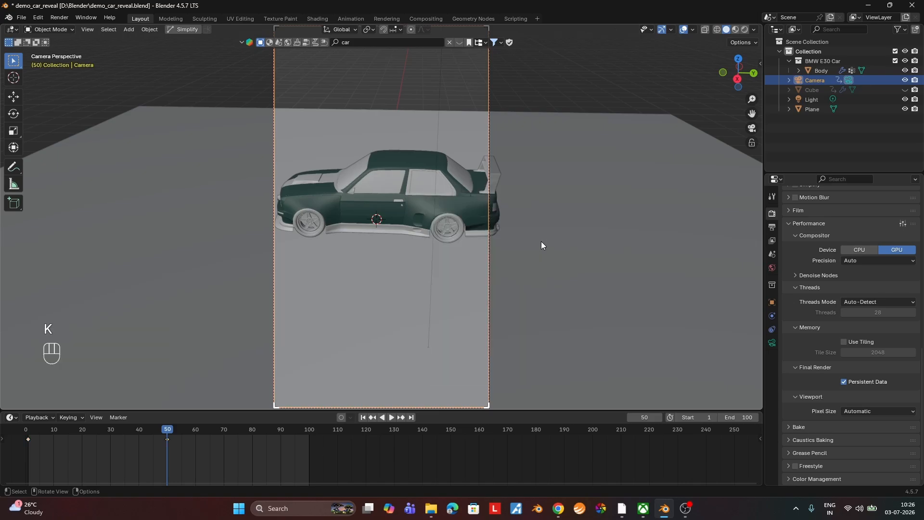
At frame 100, align the camera to a view of the car's rear and keyframe its location and rotation.
{"action": "left_click", "coordinate": [411, 417]}
{"action": "mouse_move", "coordinate": [481, 311]}
{"action": "middle_mouse_down"}
{"action": "mouse_move", "coordinate": [507, 313]}
{"action": "mouse_move", "coordinate": [464, 311]}
{"action": "middle_mouse_up"}
{"action": "key", "text": "ctrl+alt+KP_0"}
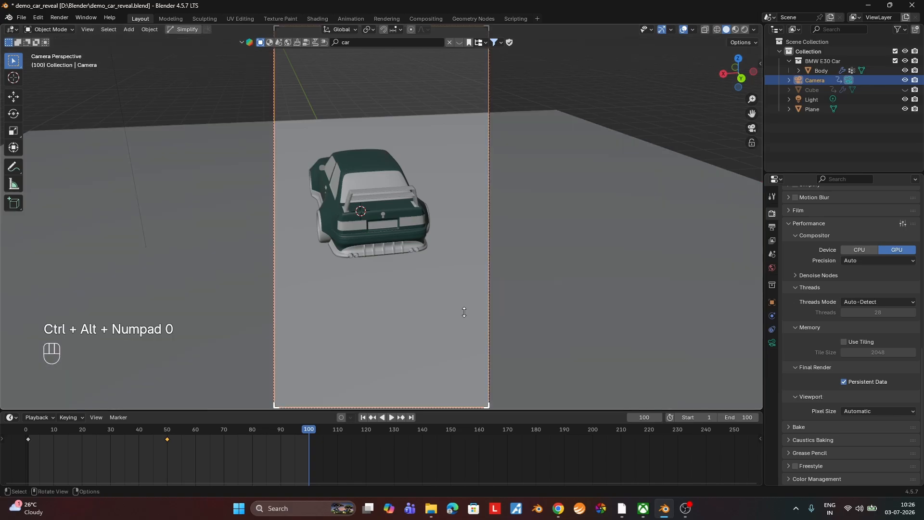
{"action": "key", "text": "k"}
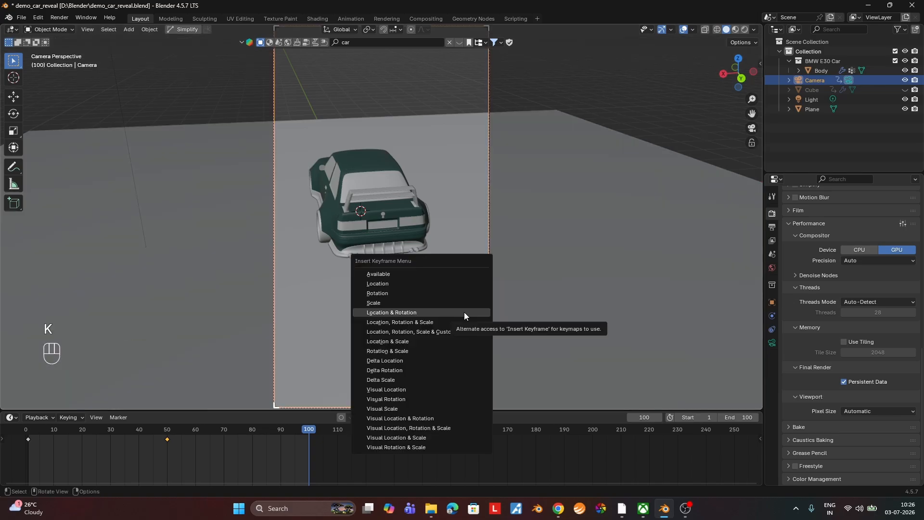
{"action": "left_click", "coordinate": [464, 312]}
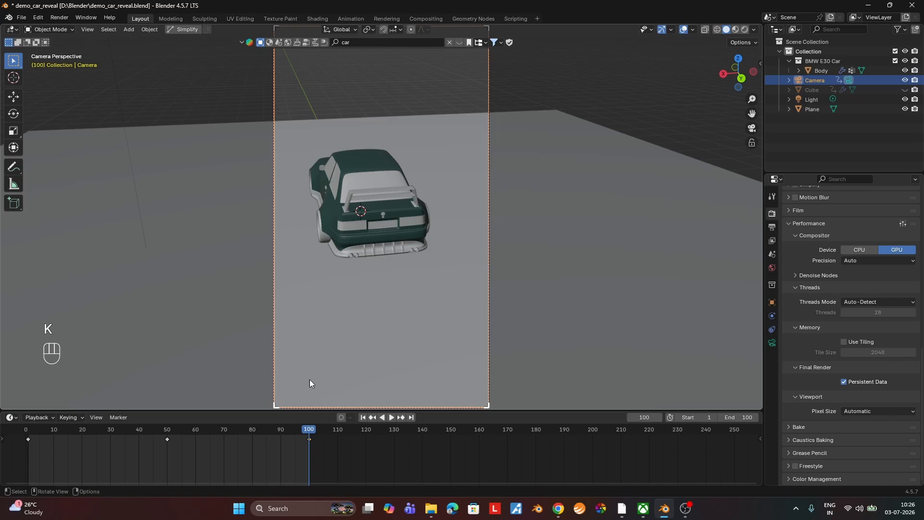
Keyframe the camera's focal length at 50 mm on frame 50 and at 73 mm on frame 100.
{"action": "left_click", "coordinate": [166, 429]}
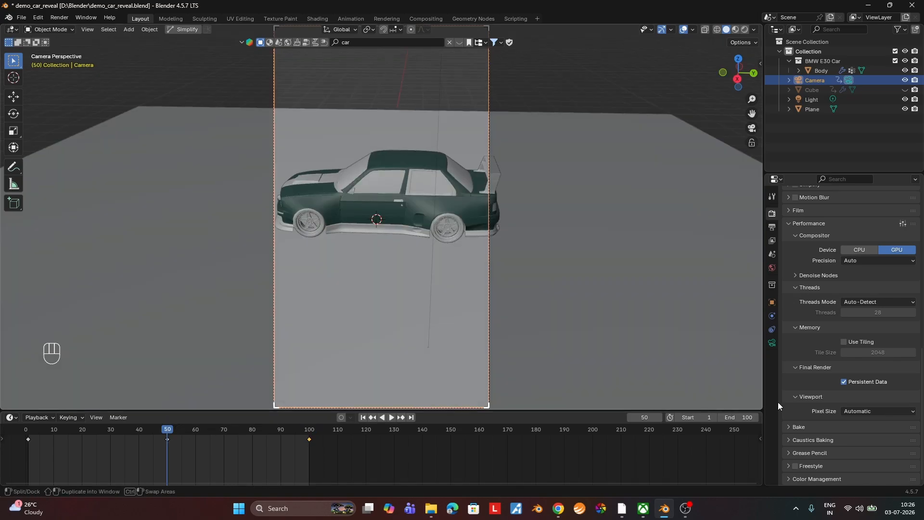
{"action": "left_click", "coordinate": [771, 343]}
{"action": "scroll", "coordinate": [897, 233], "scroll_direction": "up", "scroll_amount": 3}
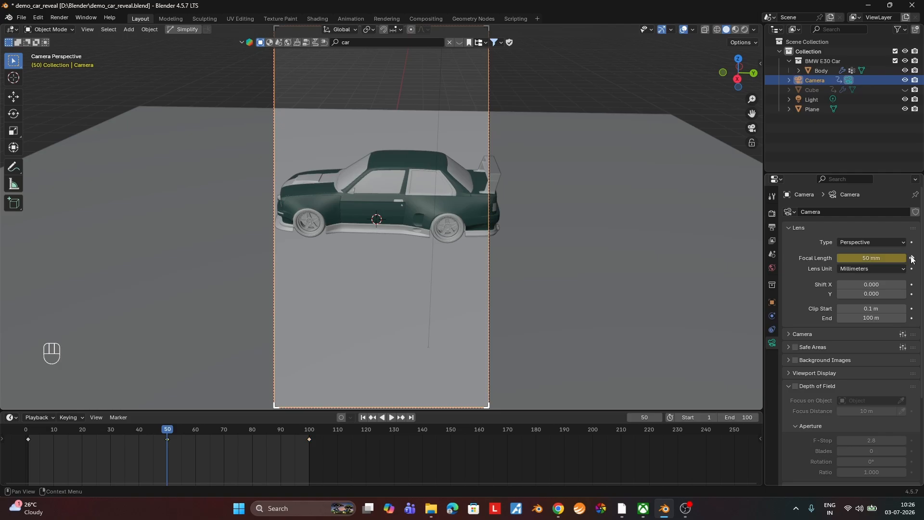
{"action": "left_click", "coordinate": [309, 429]}
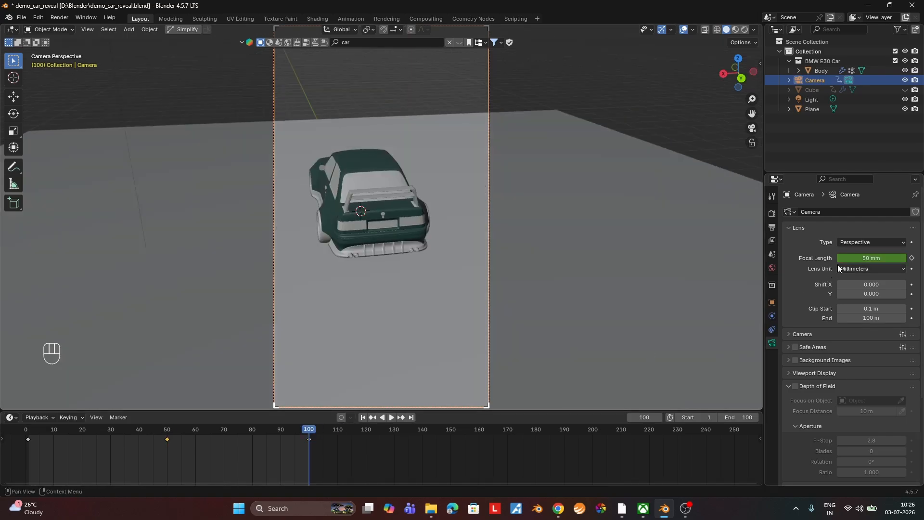
{"action": "left_click_drag", "start_coordinate": [870, 258], "coordinate": [909, 258]}
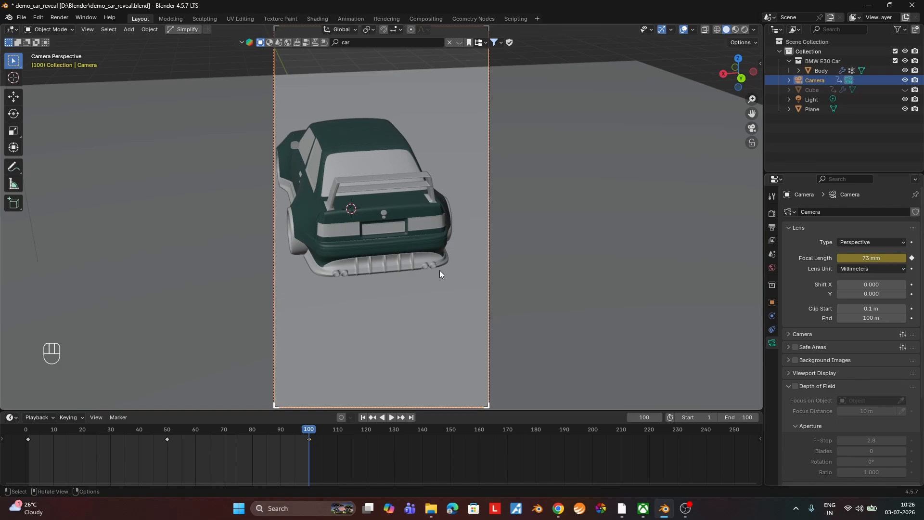
Shift the camera about -0.14 m in view X at frame 100 and keyframe its location and rotation again.
{"action": "key", "text": "g"}
{"action": "left_click", "coordinate": [382, 343]}
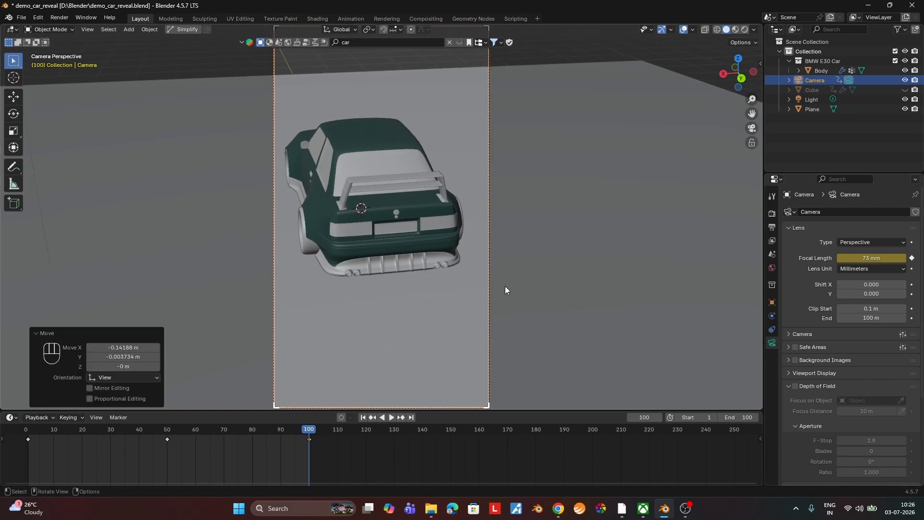
{"action": "key", "text": "k"}
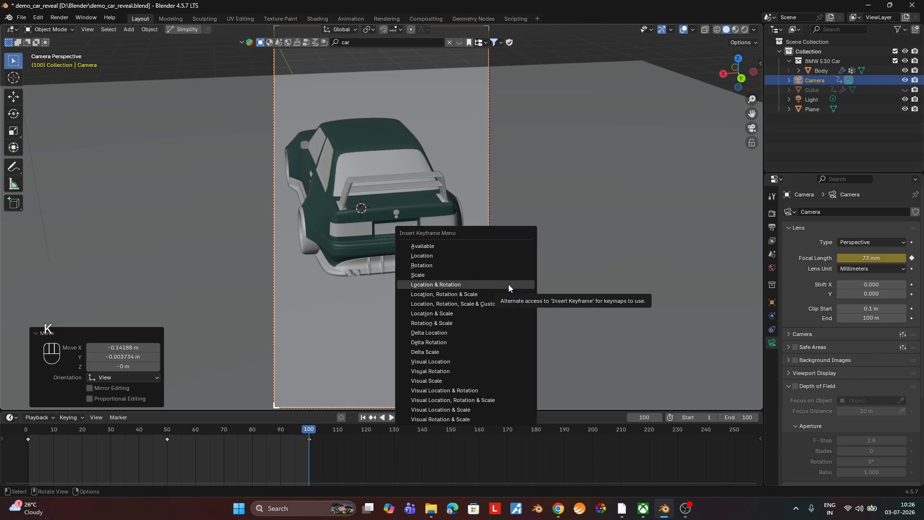
{"action": "left_click", "coordinate": [508, 284]}
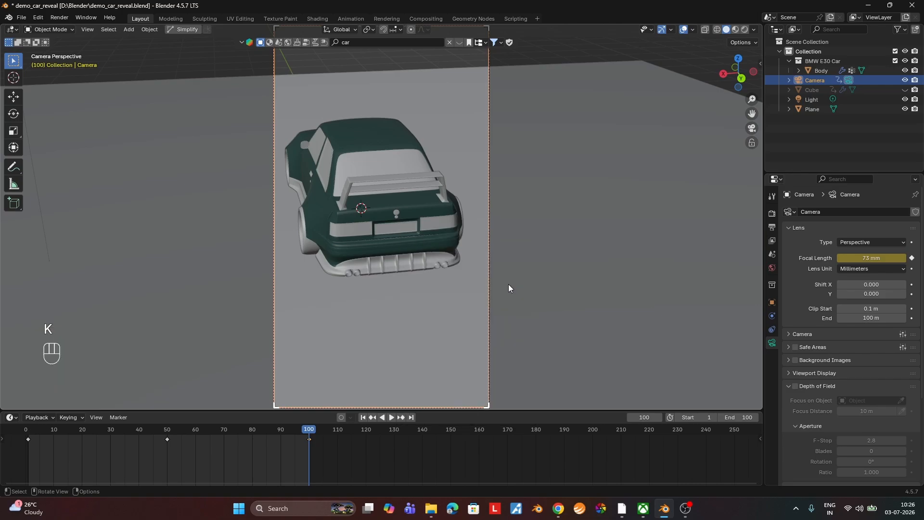
Play the camera animation from the first frame to check its movement around the car.
{"action": "left_click", "coordinate": [363, 417]}
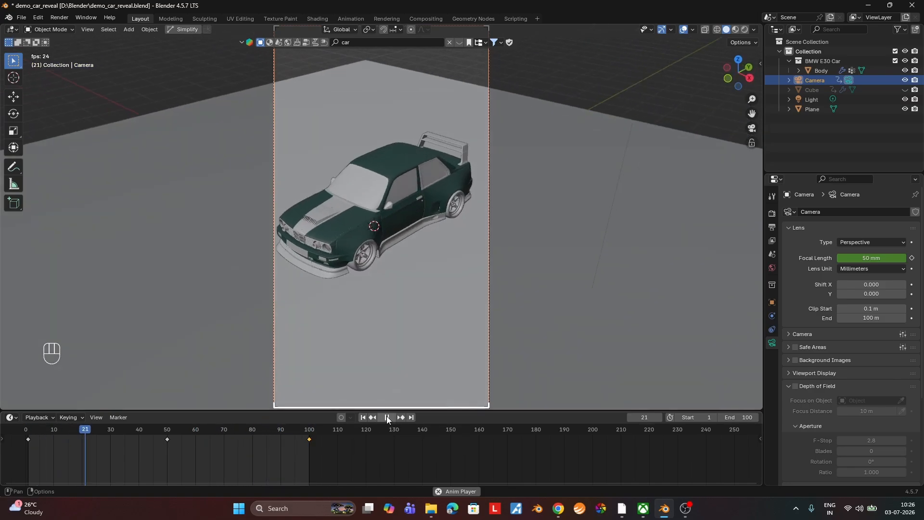
{"action": "left_click", "coordinate": [386, 417]}
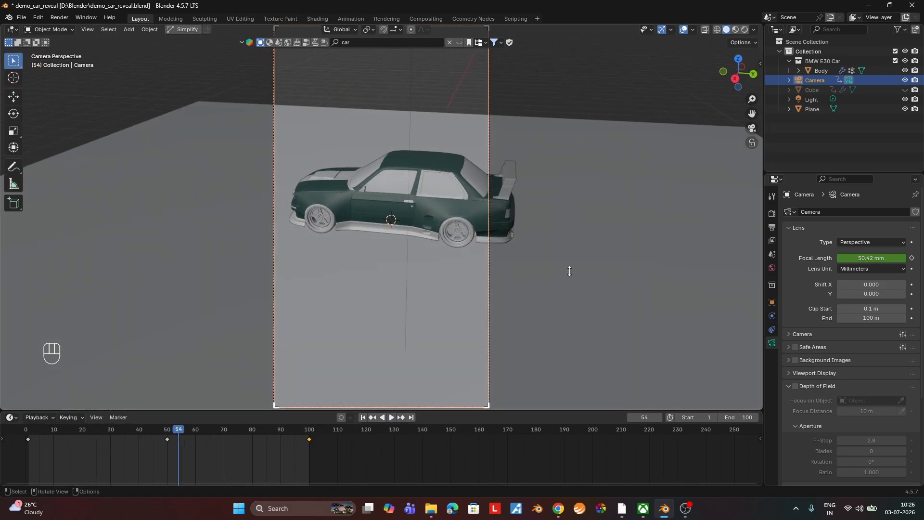
Enable the car body's Boolean modifier in the viewport and play the animation from frame 1 to check the reveal.
{"action": "key", "text": "ctrl+s"}
{"action": "key", "text": "shift+Left"}
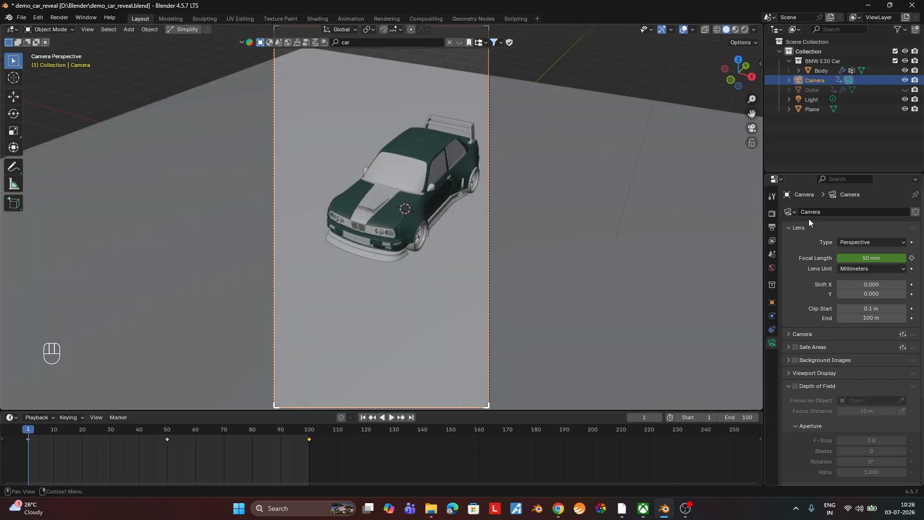
{"action": "left_click", "coordinate": [819, 71]}
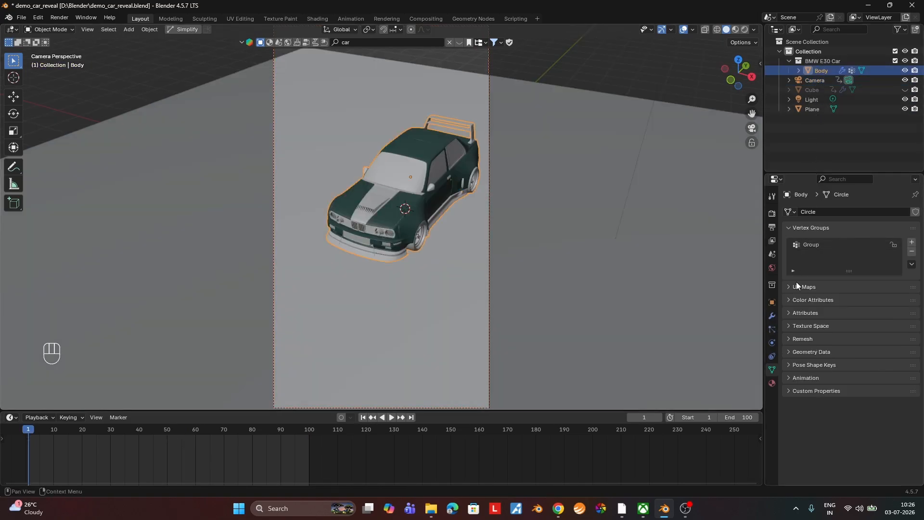
{"action": "left_click", "coordinate": [772, 316]}
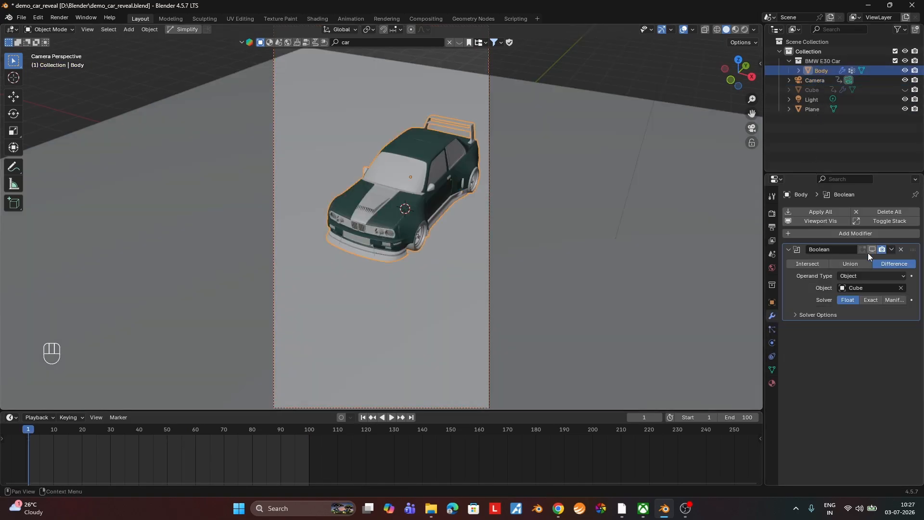
{"action": "left_click", "coordinate": [872, 249]}
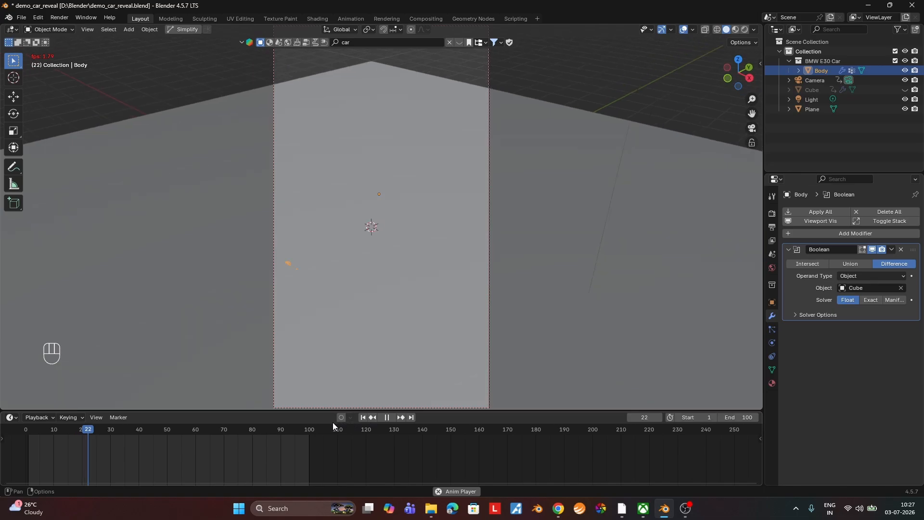
{"action": "left_click", "coordinate": [387, 417]}
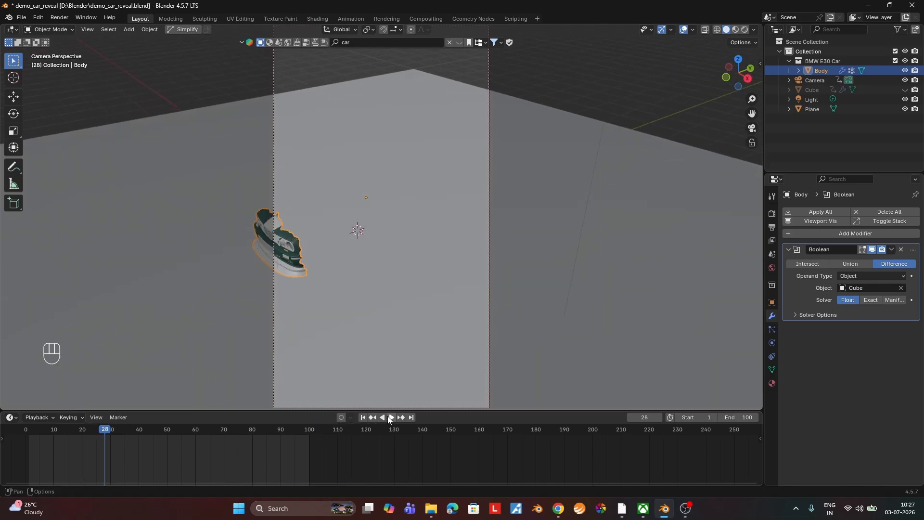
Move the camera's first keyframe to frame 20 and play the animation to check the new timing.
{"action": "left_click", "coordinate": [823, 81]}
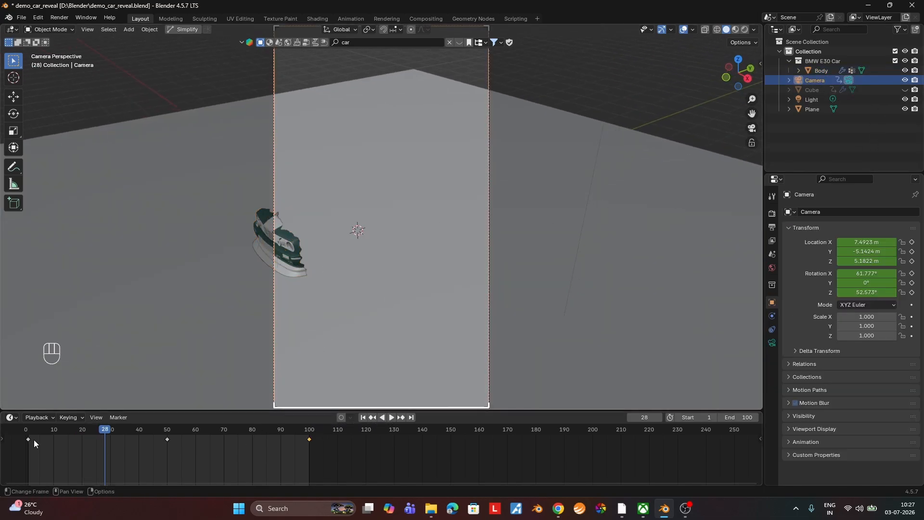
{"action": "left_click_drag", "start_coordinate": [28, 439], "coordinate": [85, 448]}
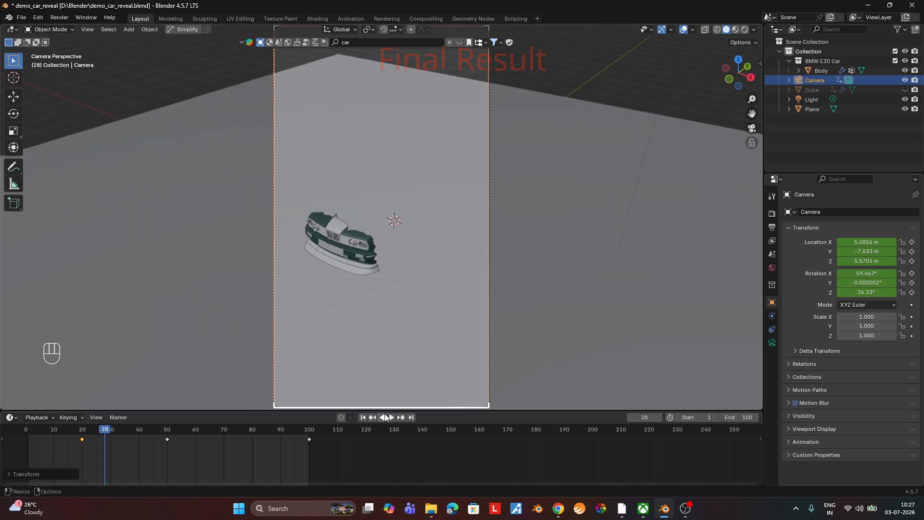
{"action": "left_click", "coordinate": [391, 416]}
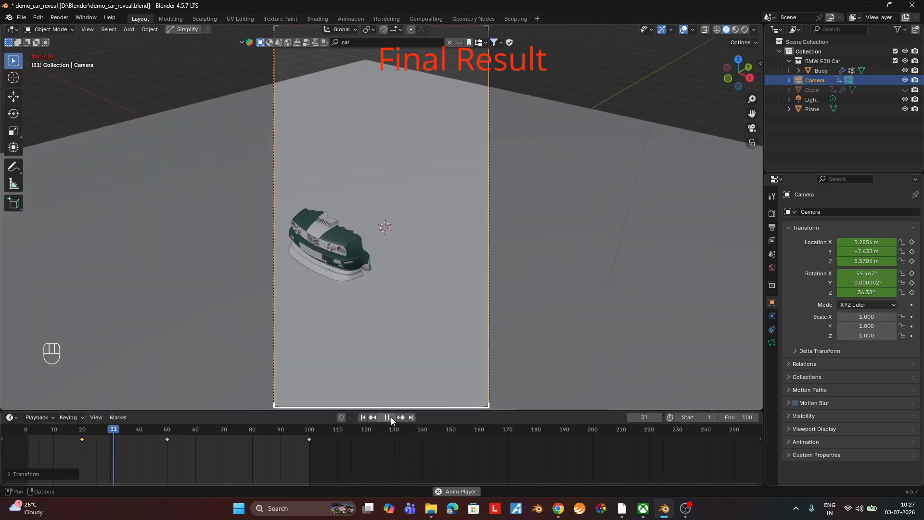